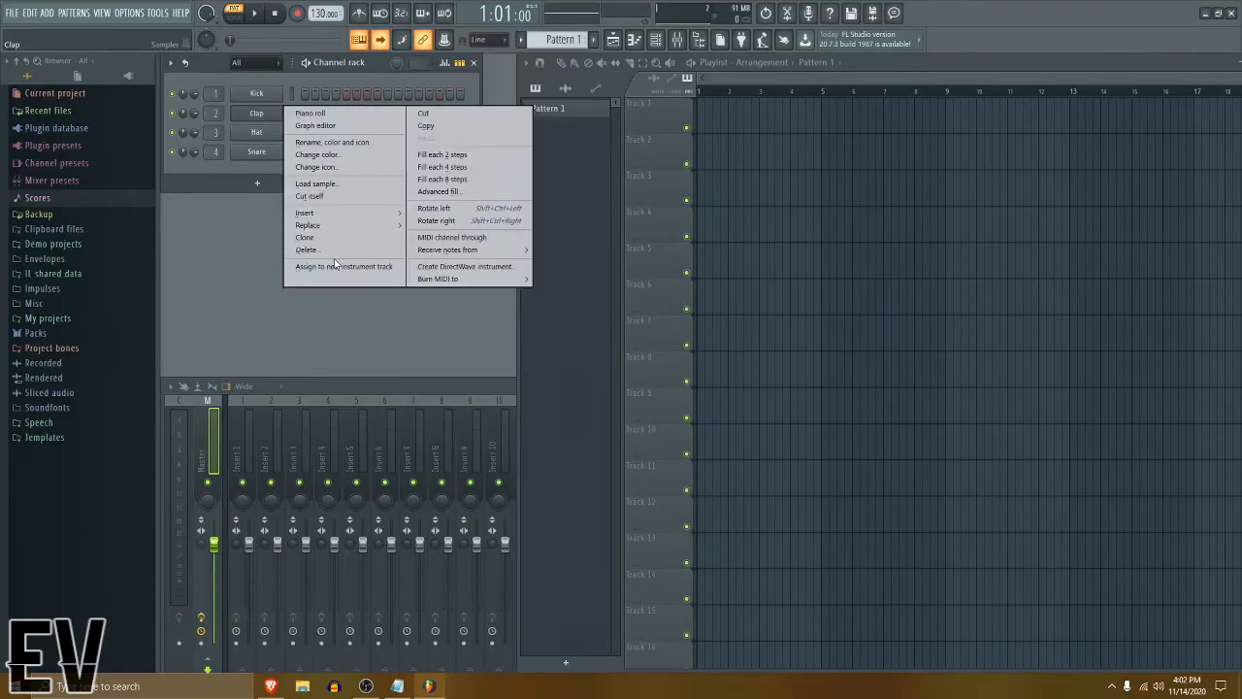
# Delete the Clap, Snare and Hat channels from the channel rack
pyautogui.click(332, 250)
pyautogui.rightClick(254, 142)
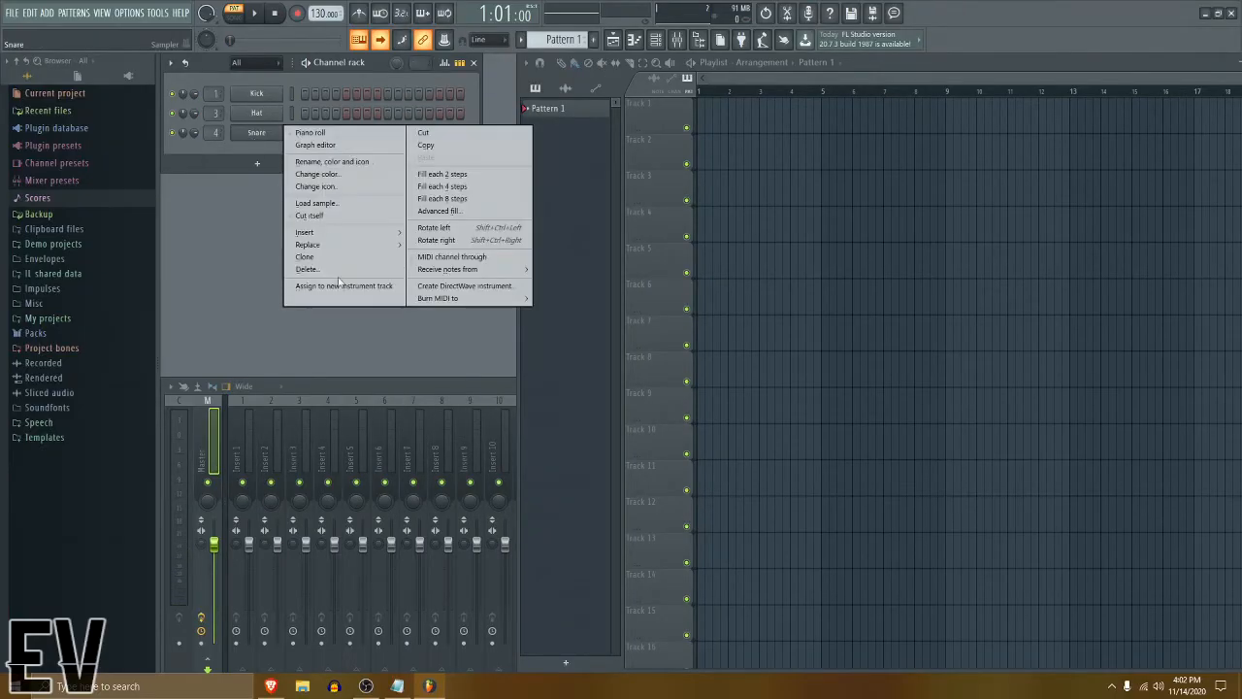
pyautogui.click(332, 269)
pyautogui.rightClick(257, 114)
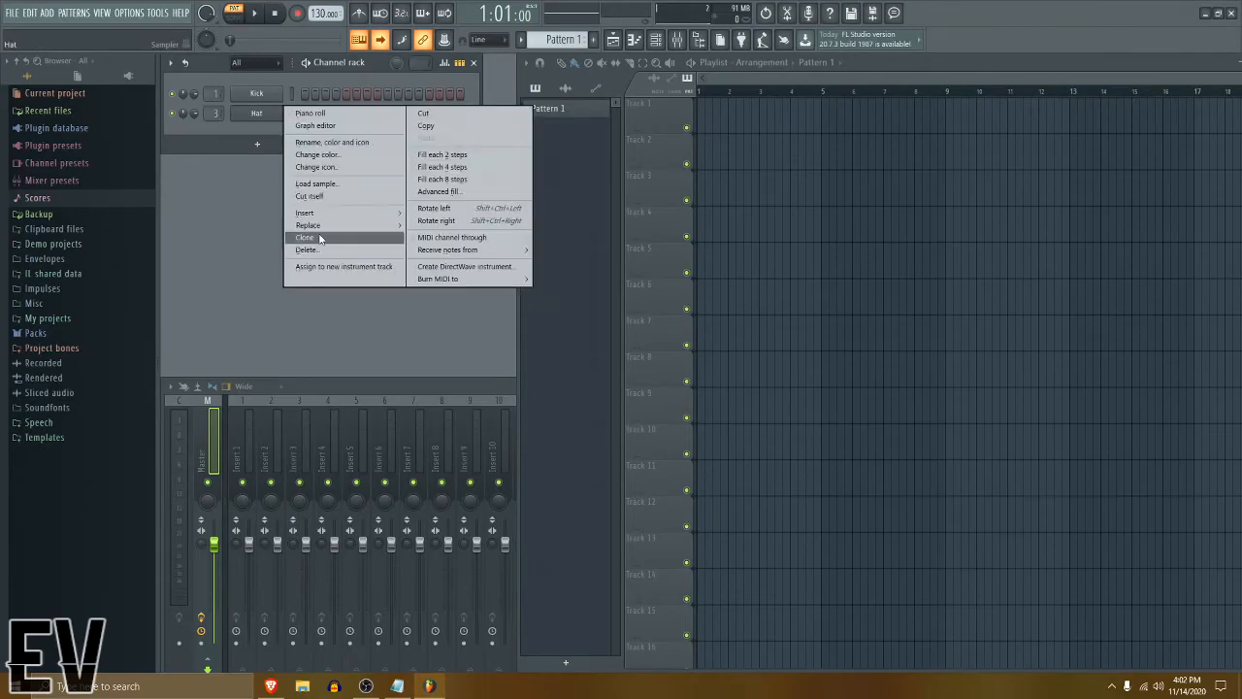
pyautogui.click(309, 250)
# Replace the Kick channel with an Audio Clip channel
pyautogui.rightClick(258, 98)
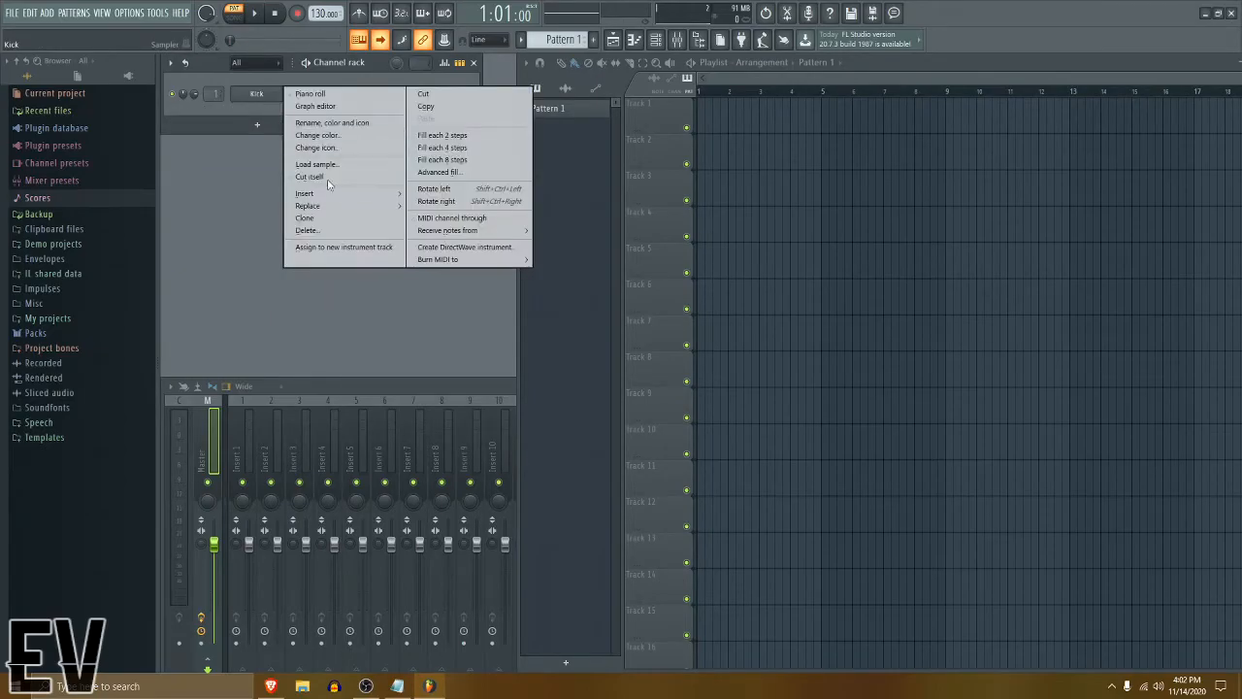
pyautogui.moveTo(403, 208)
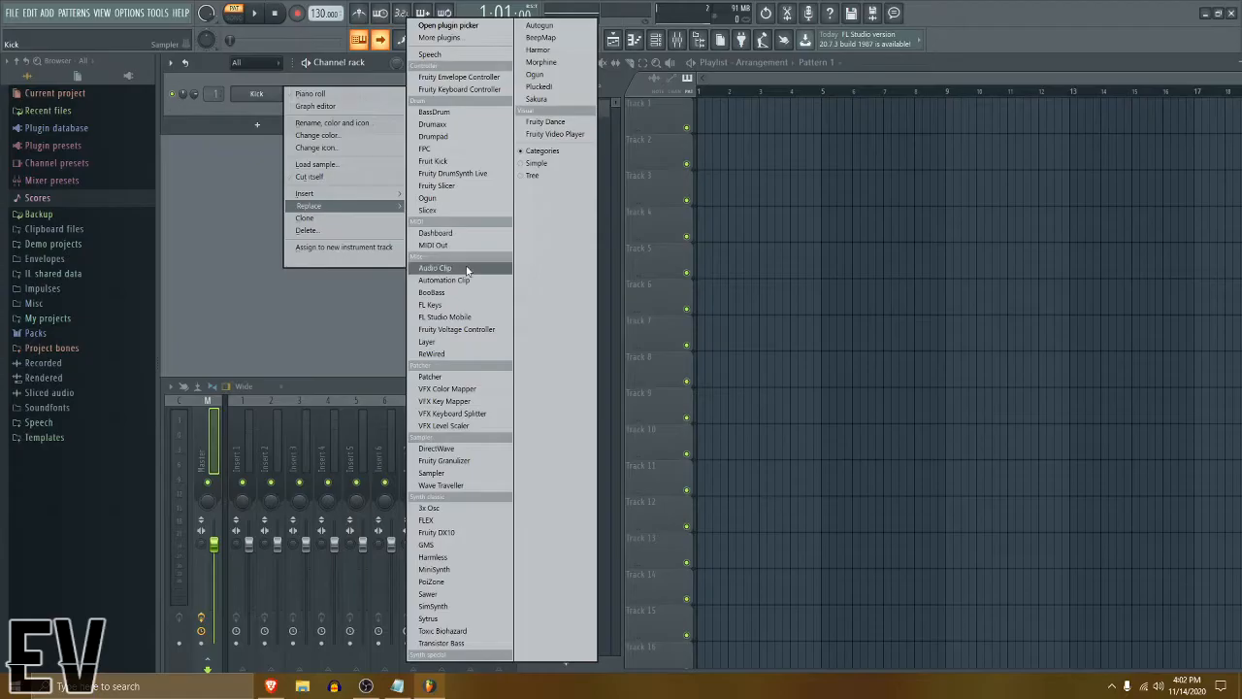
pyautogui.click(434, 268)
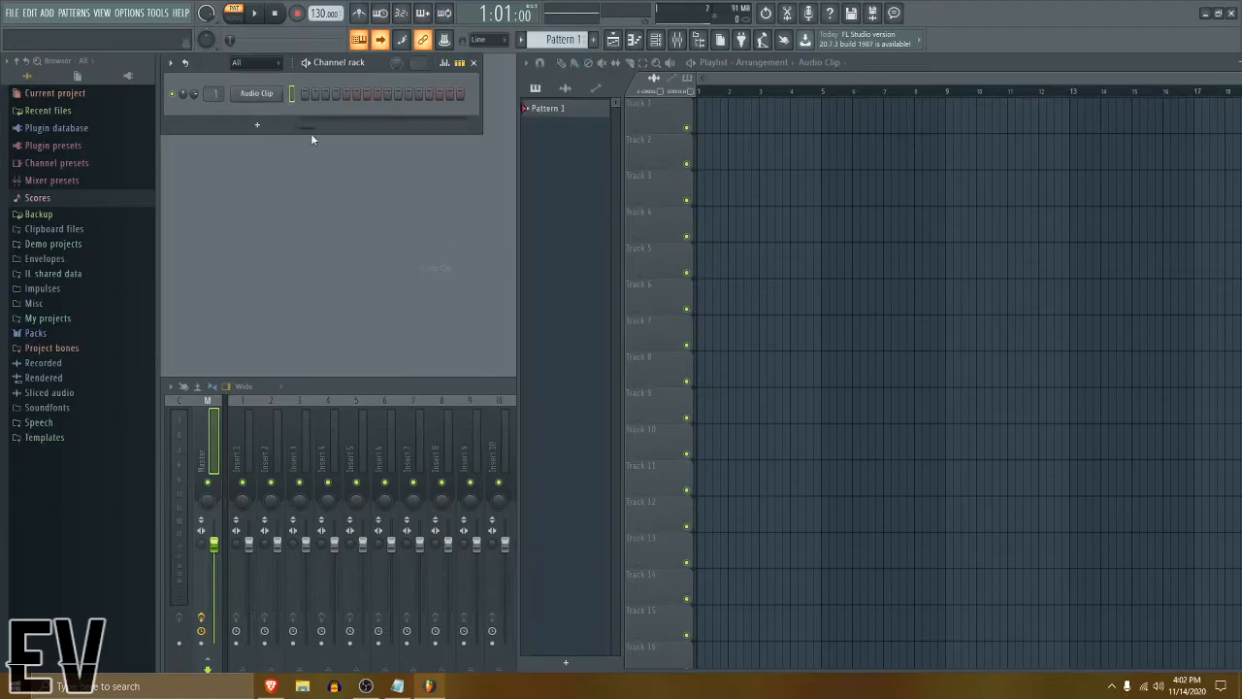
# Load "FREE - Lil Peep Type Beat - Only Way Out - HARD Emotional Guitar Beat" from drive E's Music folder into the Audio Clip channel
pyautogui.click(257, 94)
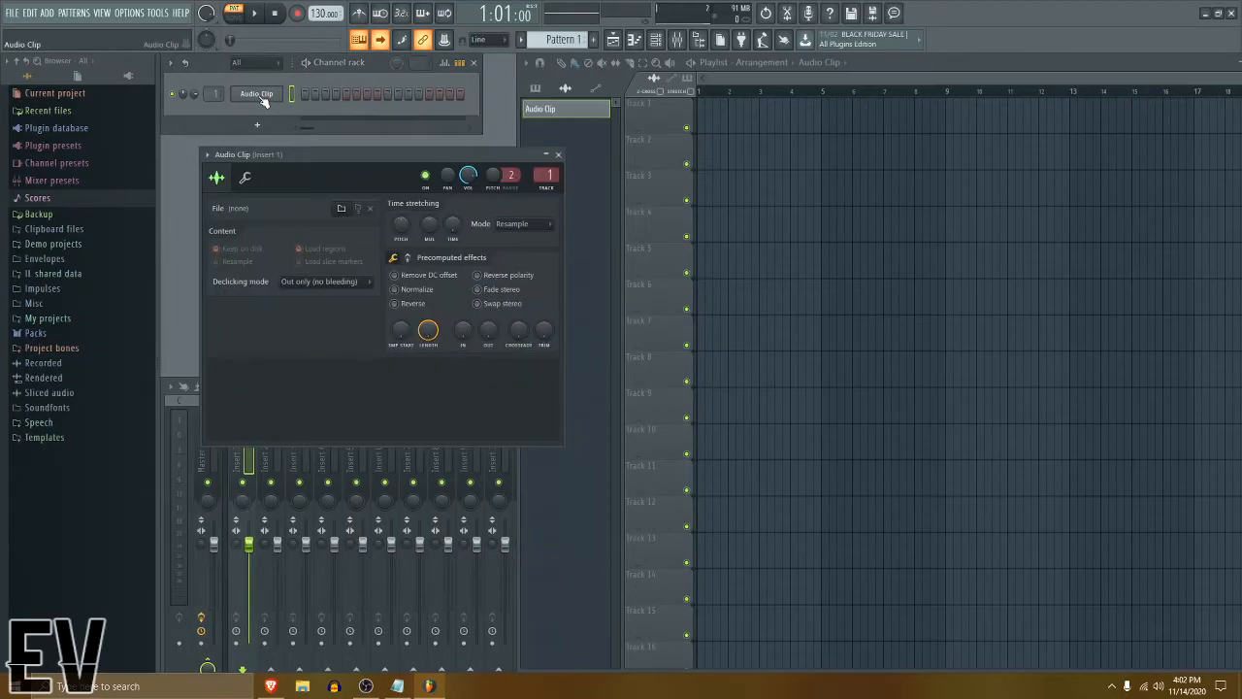
pyautogui.click(339, 210)
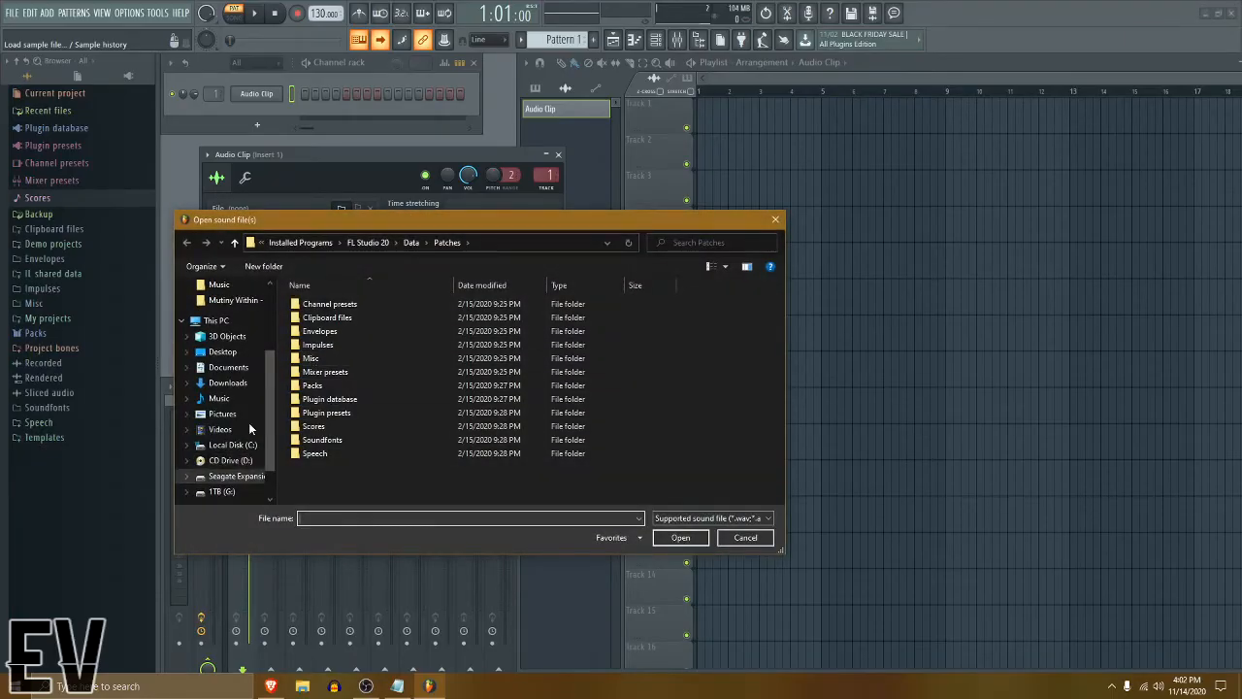
pyautogui.click(236, 476)
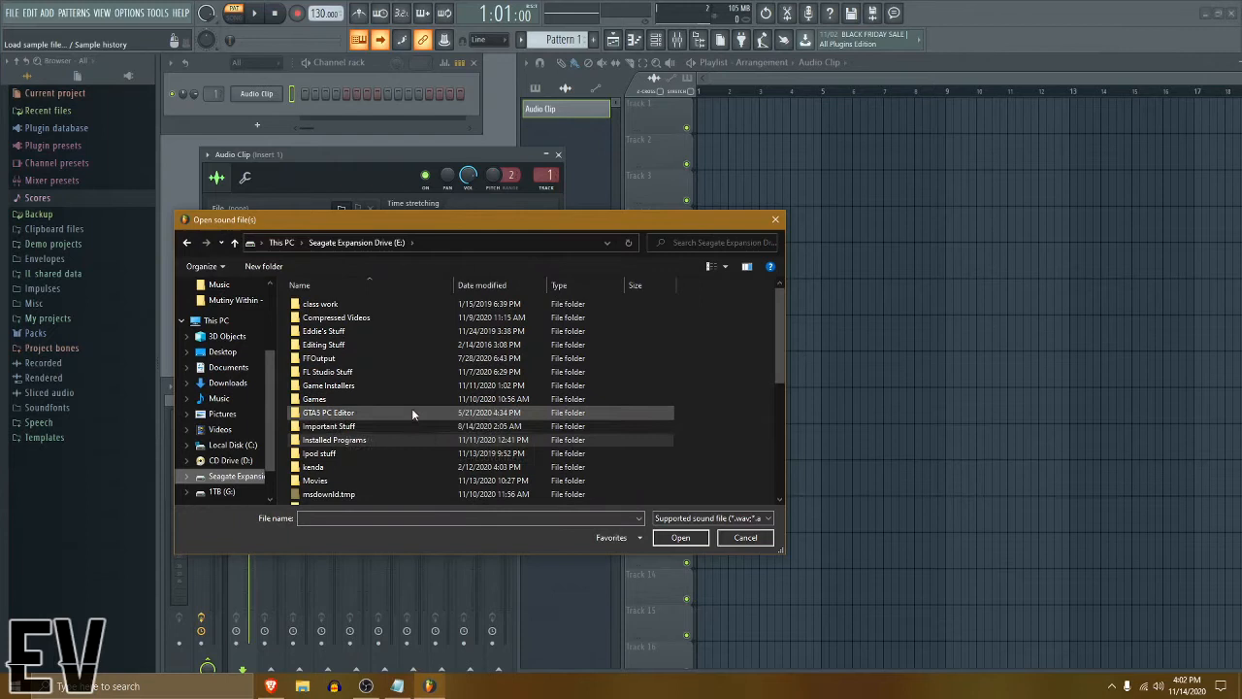
pyautogui.scroll(-1, 408, 417)
pyautogui.doubleClick(370, 429)
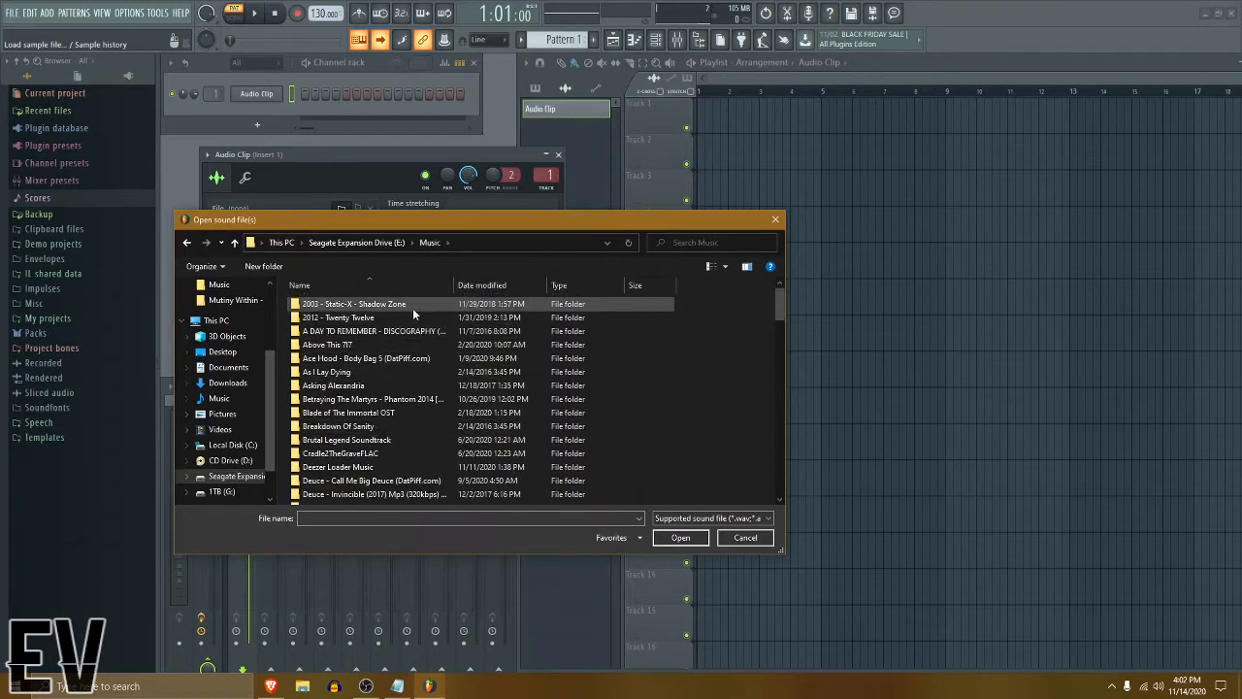
pyautogui.scroll(-5, 499, 385)
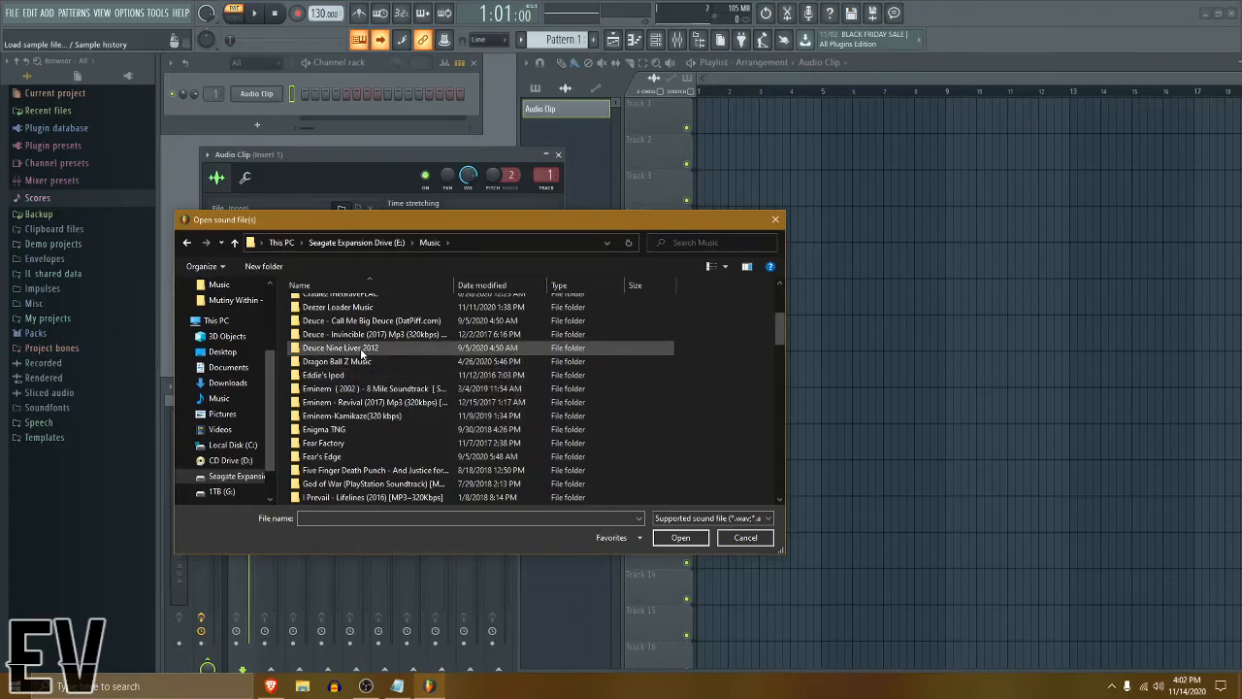
pyautogui.scroll(-5, 369, 384)
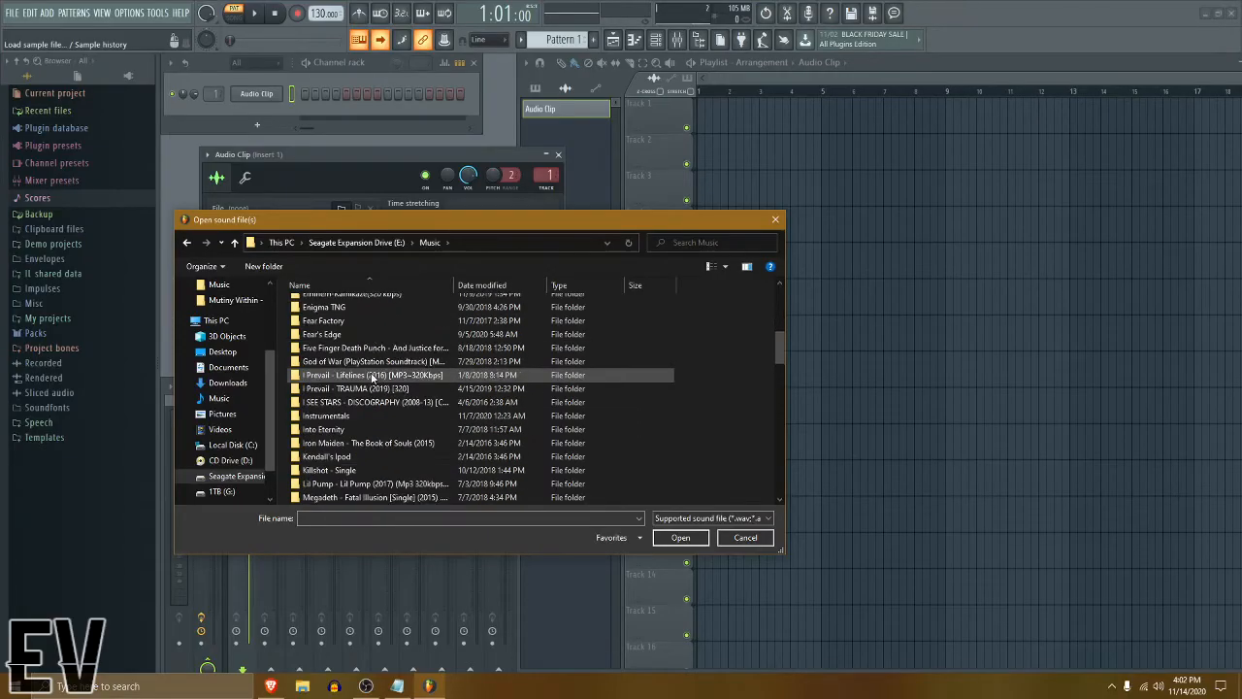
pyautogui.scroll(-10, 369, 389)
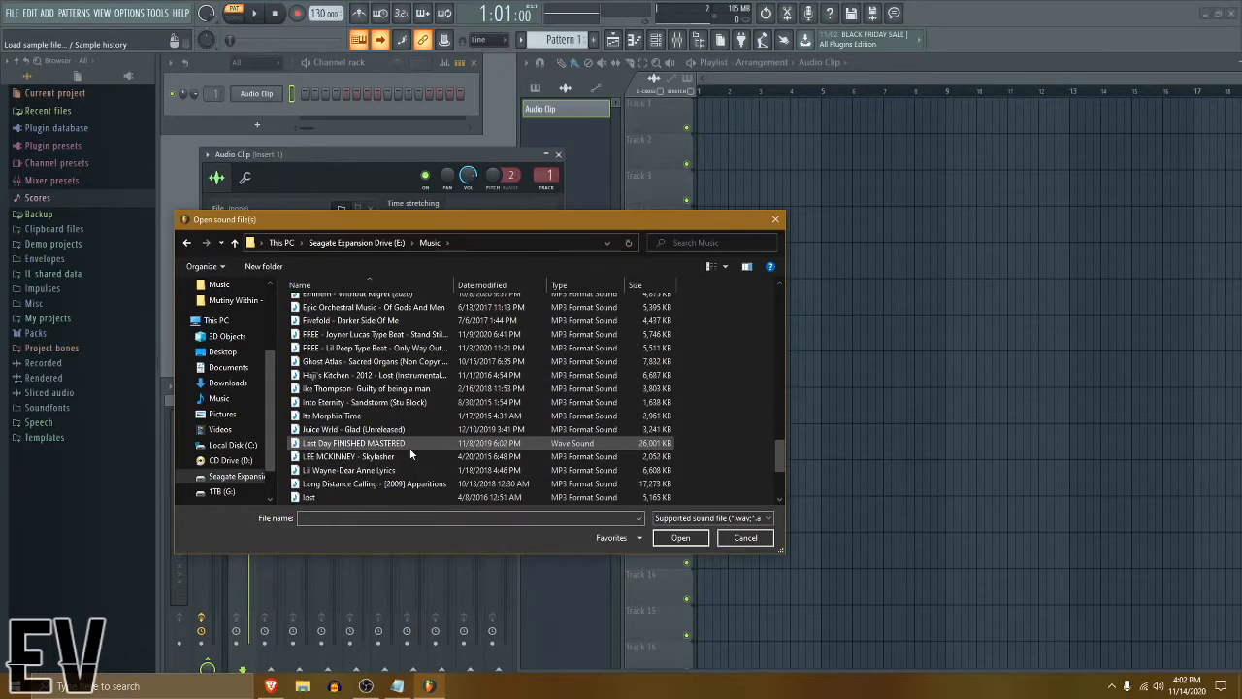
pyautogui.click(361, 348)
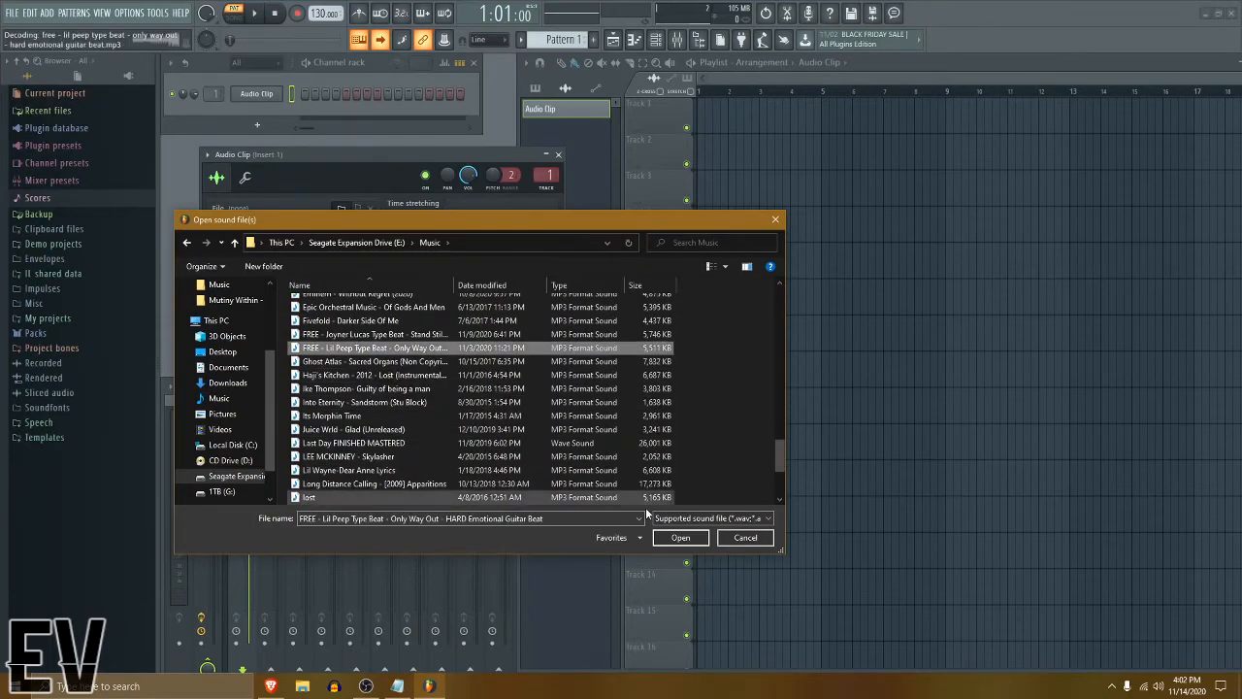
pyautogui.click(682, 538)
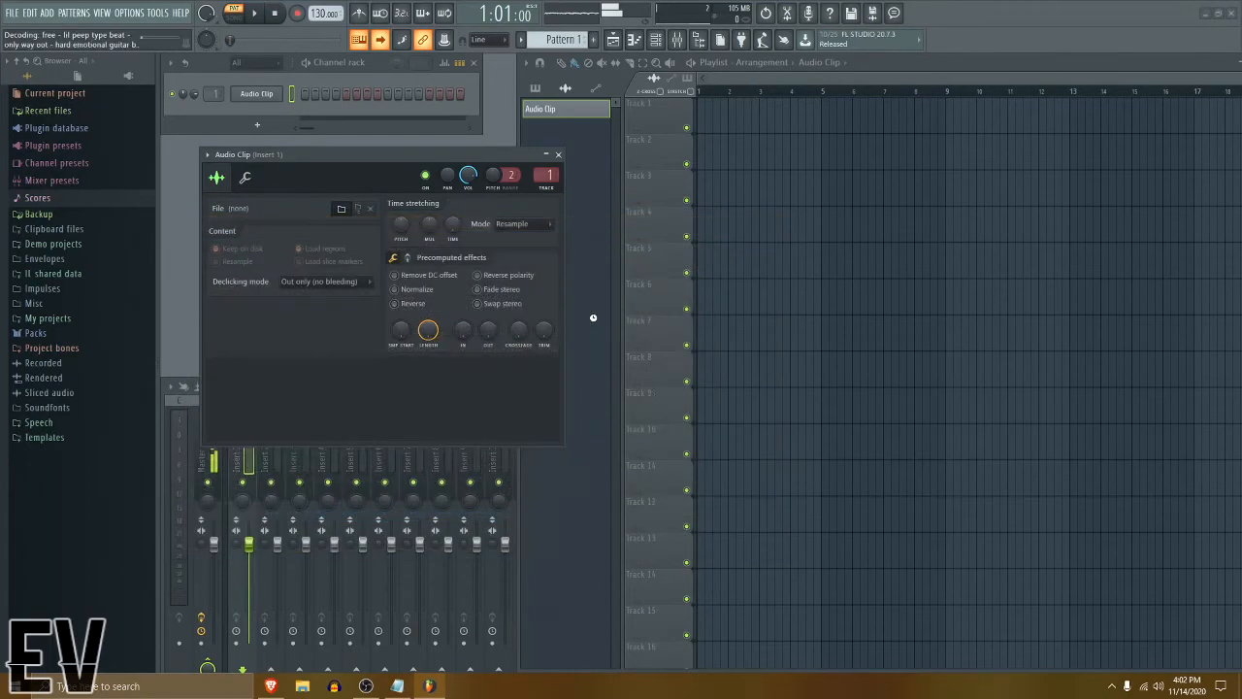
# Close the channel settings, switch playback to song mode, and place the beat's audio clip at the start of playlist Track 1
pyautogui.click(558, 154)
pyautogui.click(249, 27)
pyautogui.moveTo(569, 114); pyautogui.dragTo(700, 115)
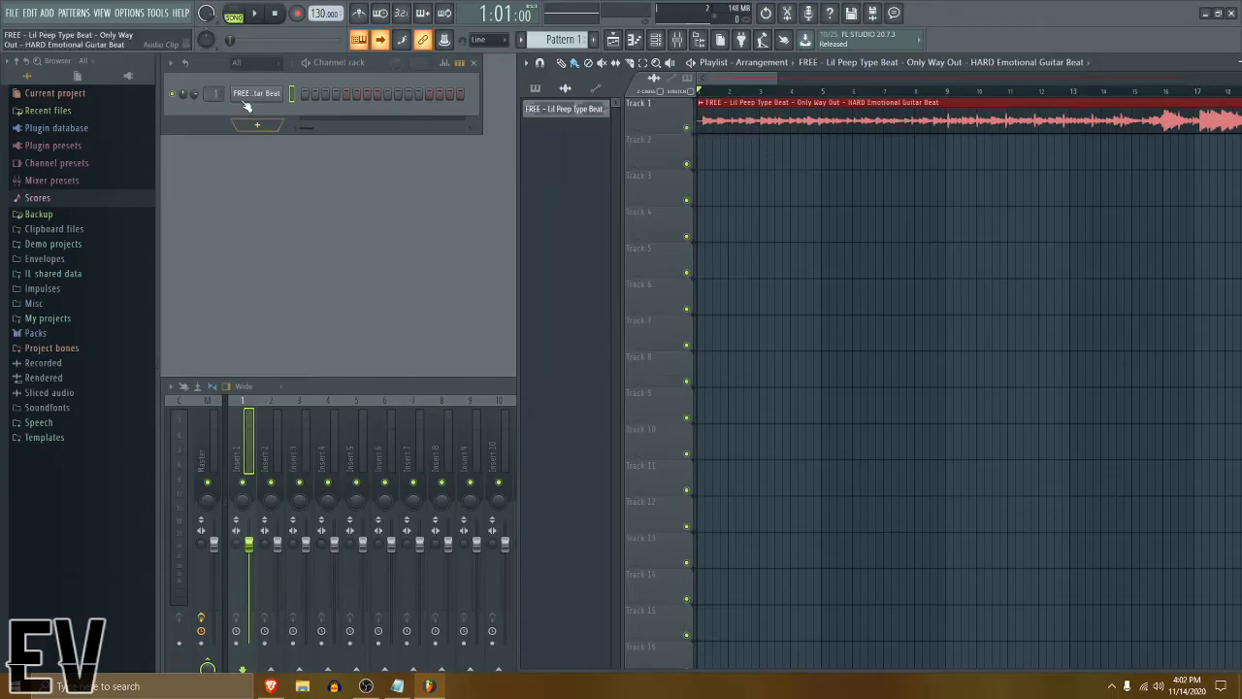
# Route the beat's channel to mixer track Insert 1
pyautogui.rightClick(254, 464)
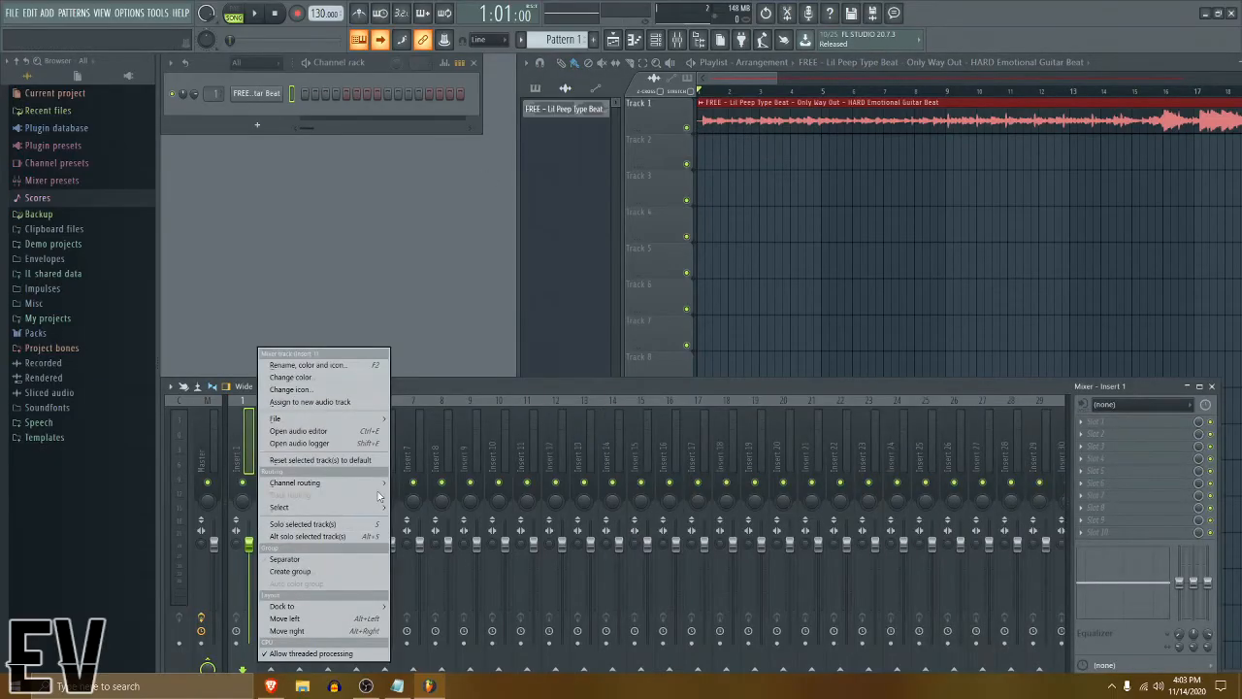
pyautogui.moveTo(374, 484)
pyautogui.click(427, 482)
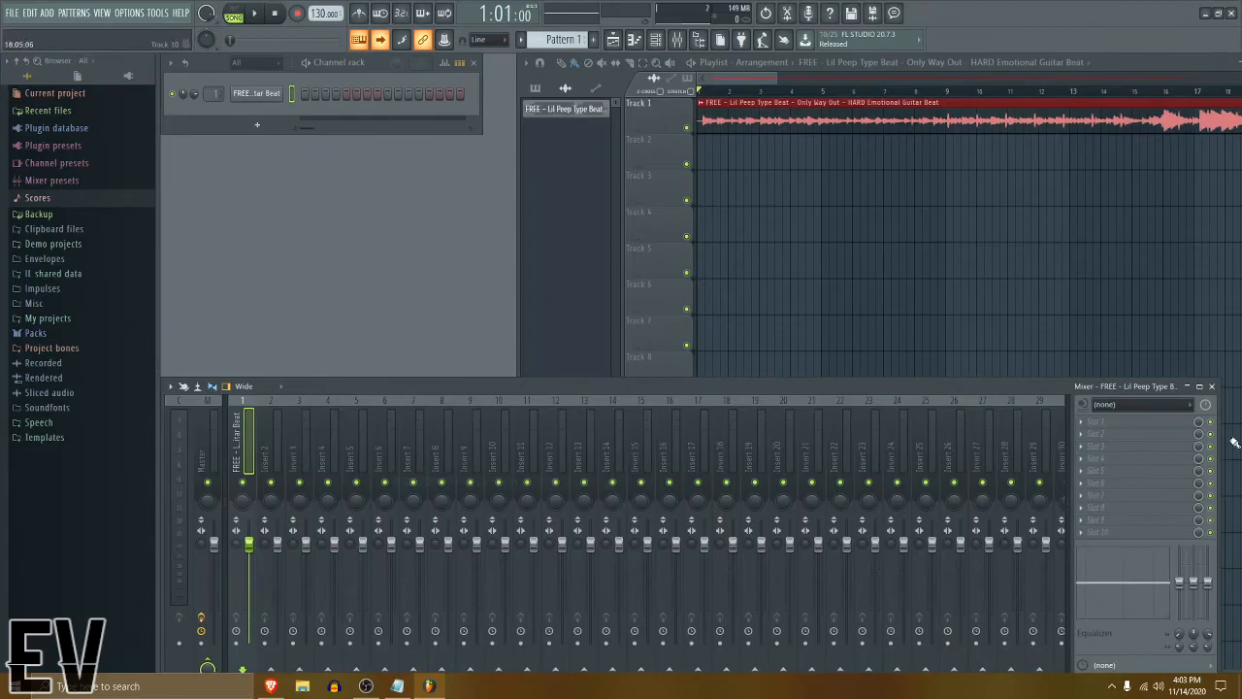
# Check the Notepad instructions and load ZGameEditor Visualizer into the first effect slot of the beat's mixer track in FL Studio
pyautogui.click(397, 686)
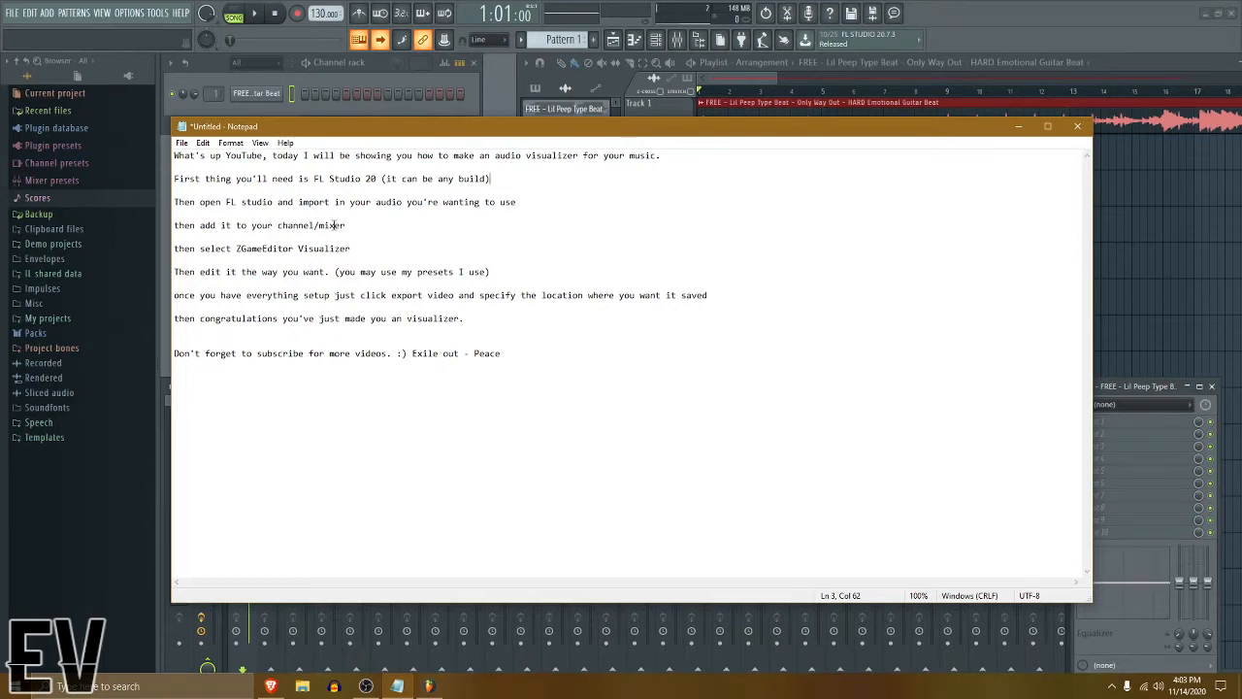
pyautogui.click(1012, 125)
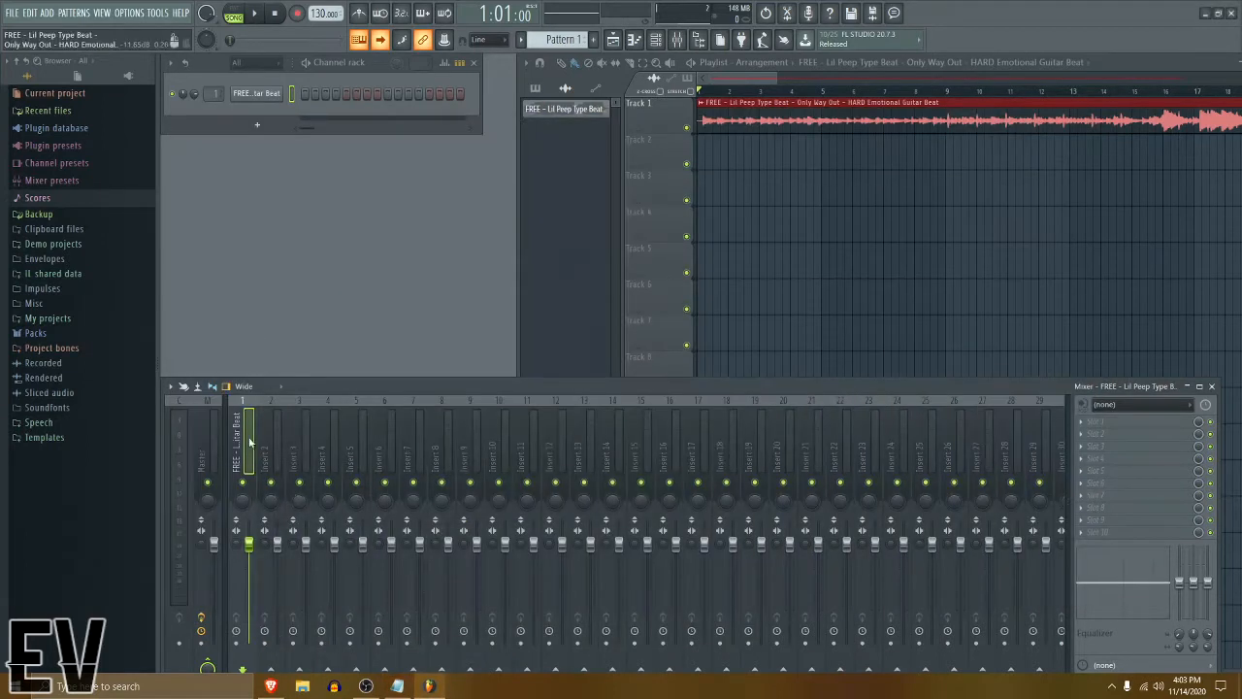
pyautogui.click(401, 685)
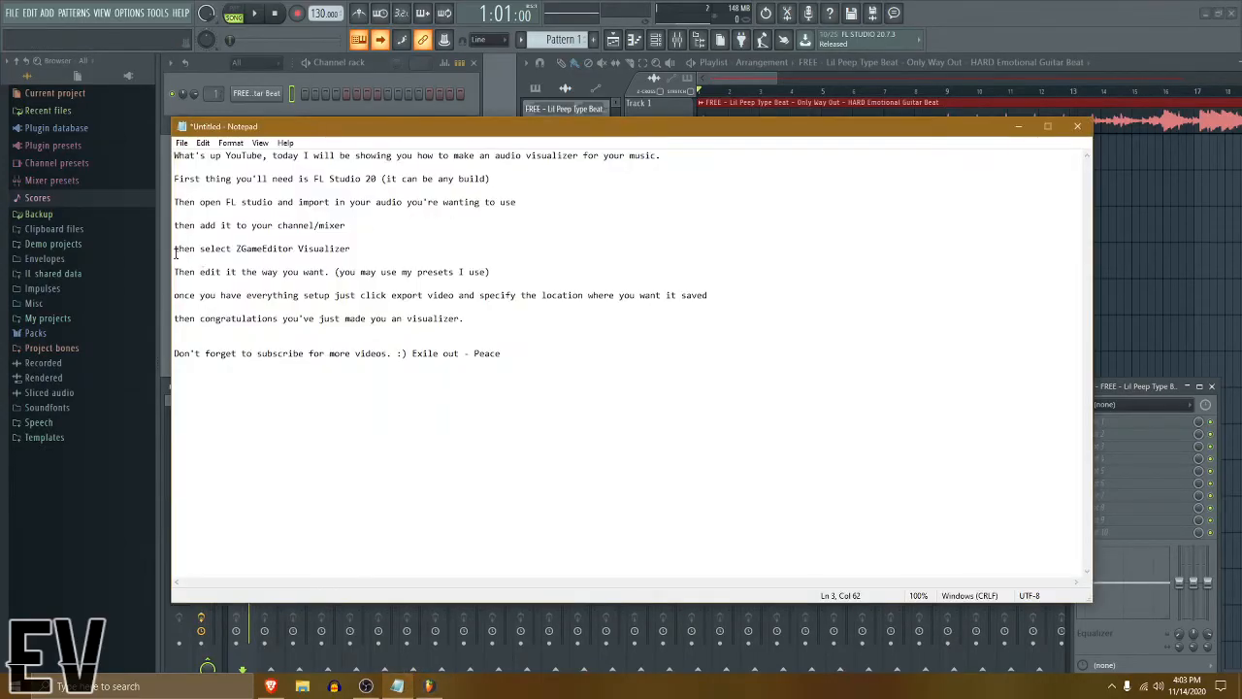
pyautogui.click(1018, 127)
pyautogui.click(1088, 423)
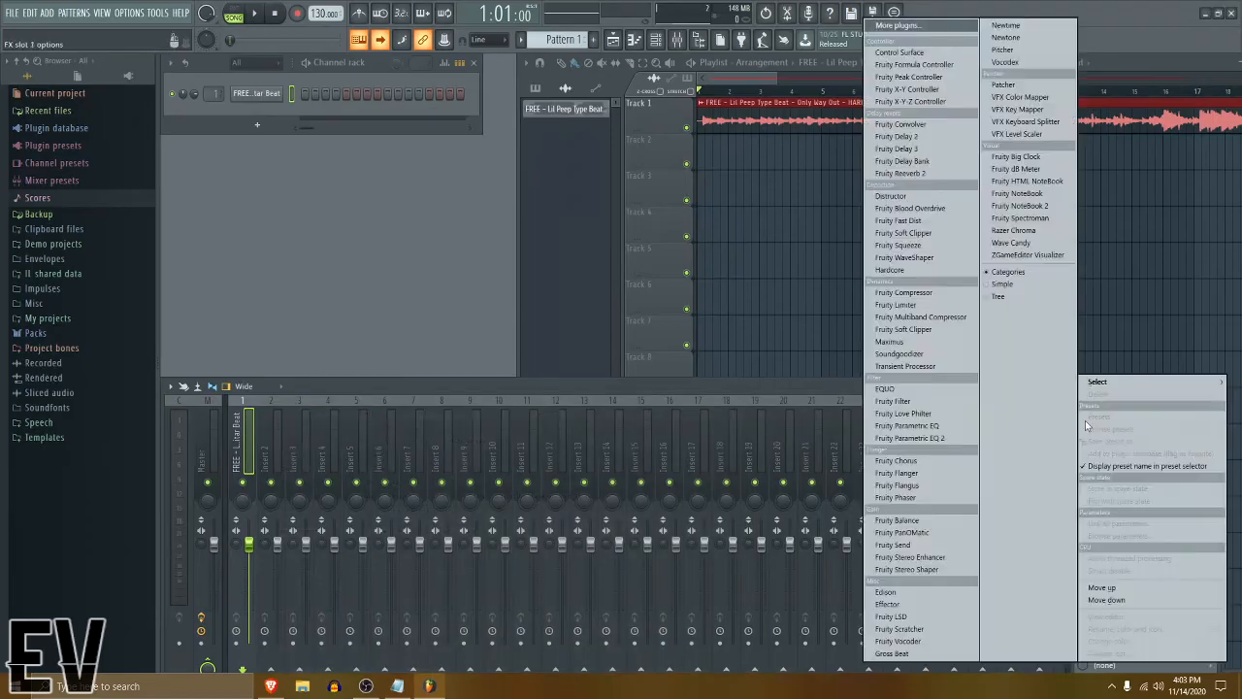
pyautogui.click(1010, 255)
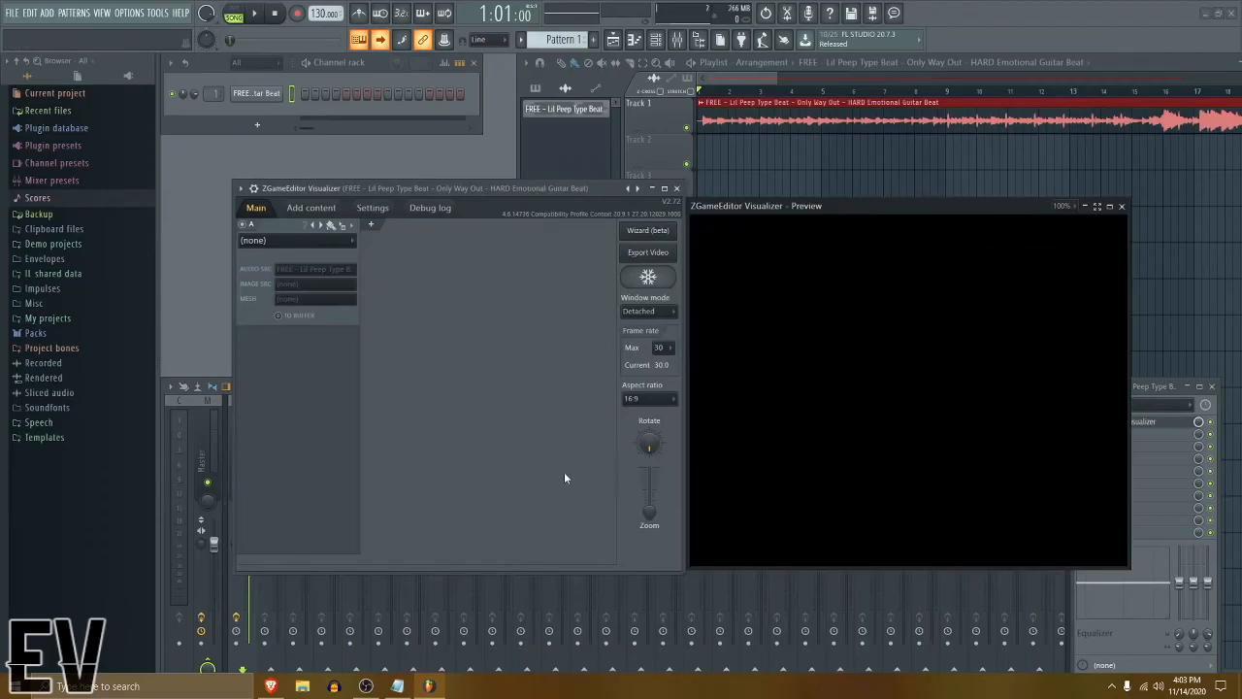
# Check the Notepad instructions again and set the visualizer's layer A to the Image effect in FL Studio
pyautogui.click(397, 686)
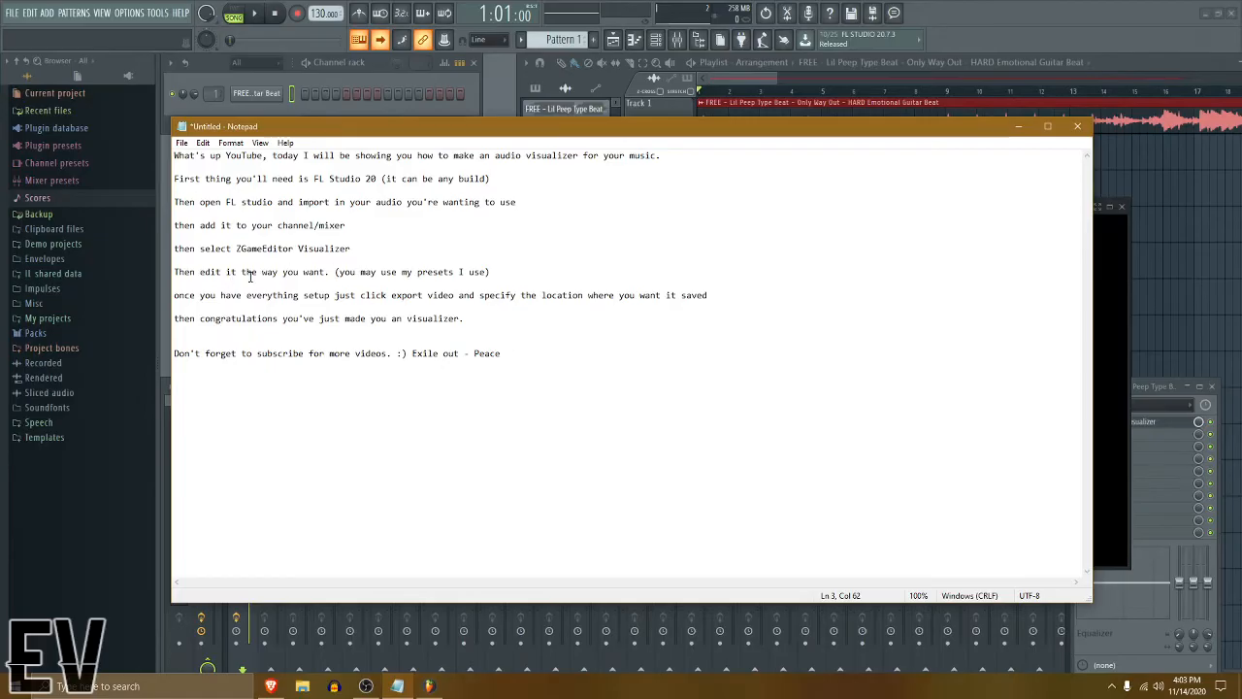
pyautogui.click(1019, 126)
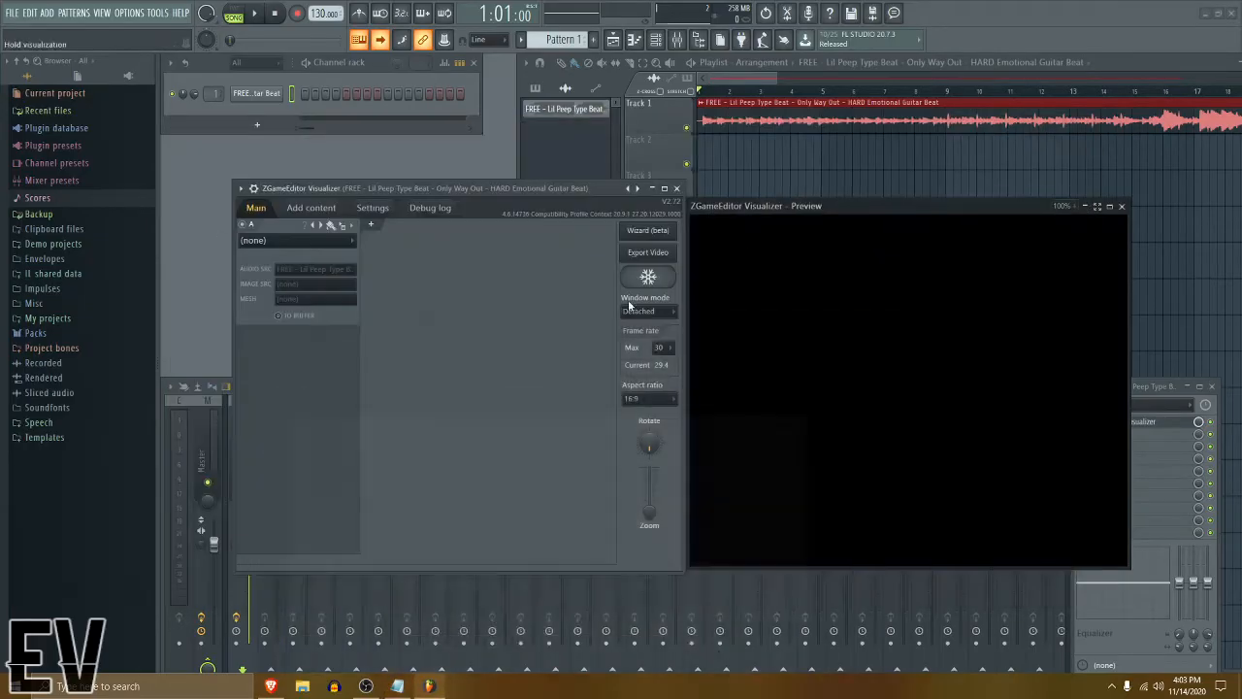
pyautogui.click(345, 239)
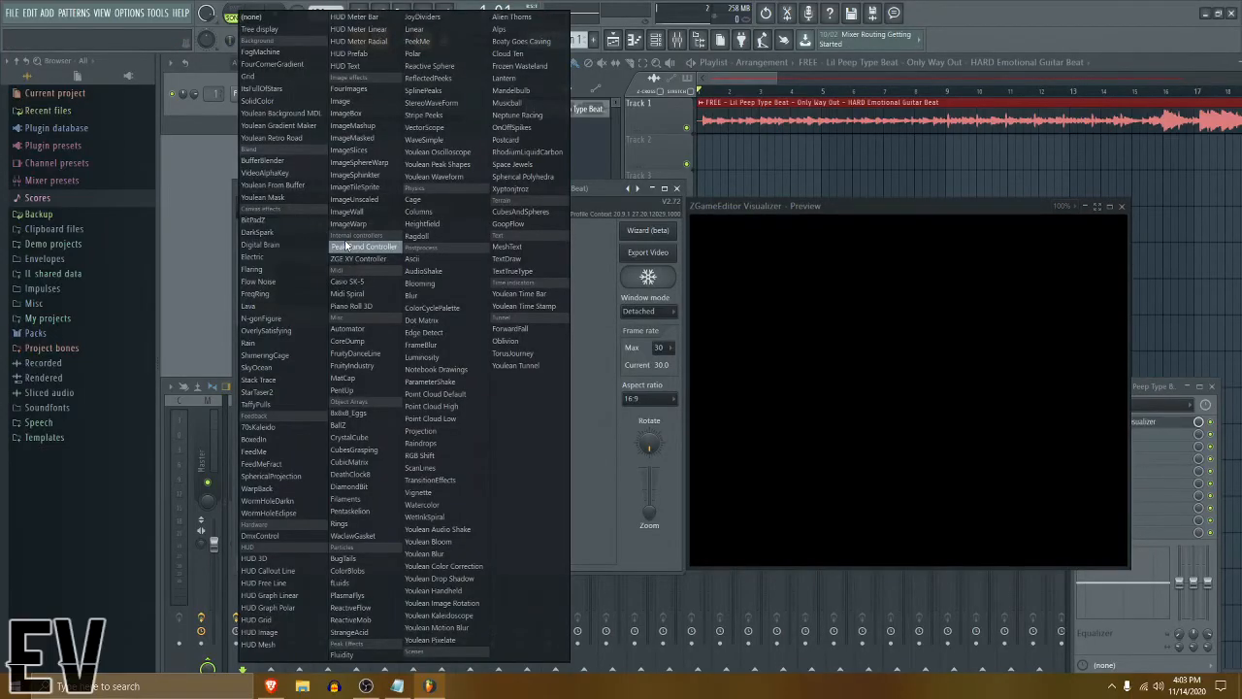
pyautogui.click(335, 105)
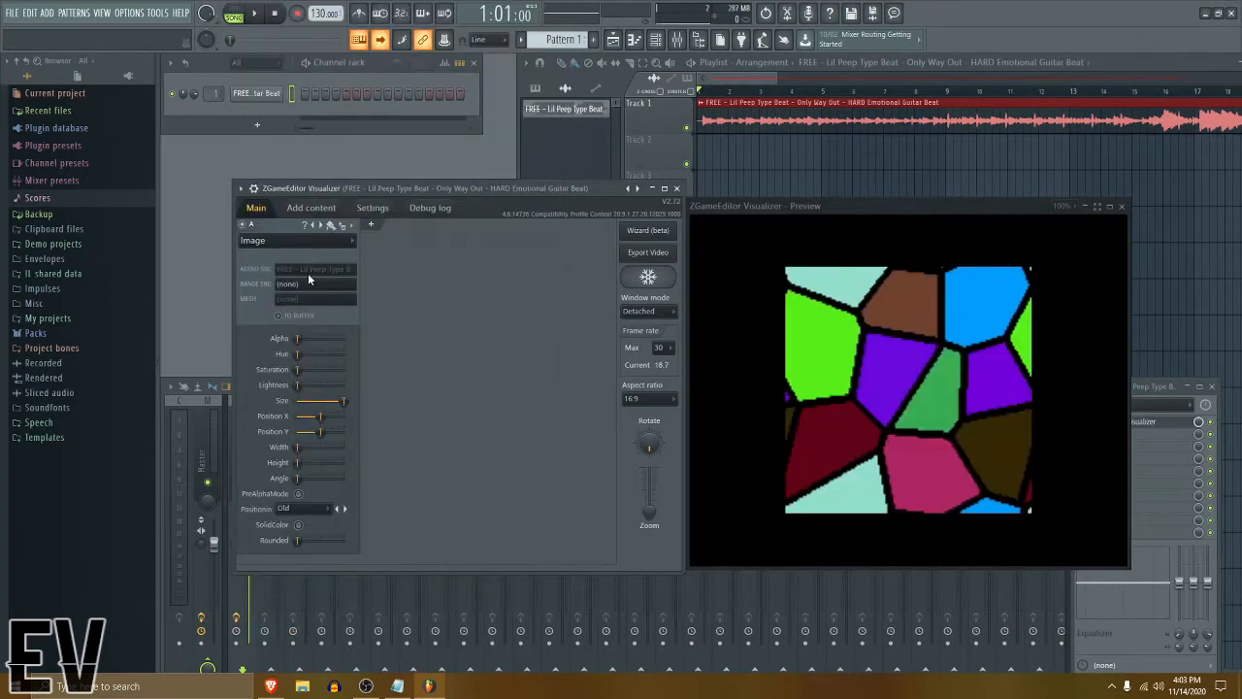
# Add the picture "DBZ character" from the Pictures library to the visualizer's image content
pyautogui.click(311, 208)
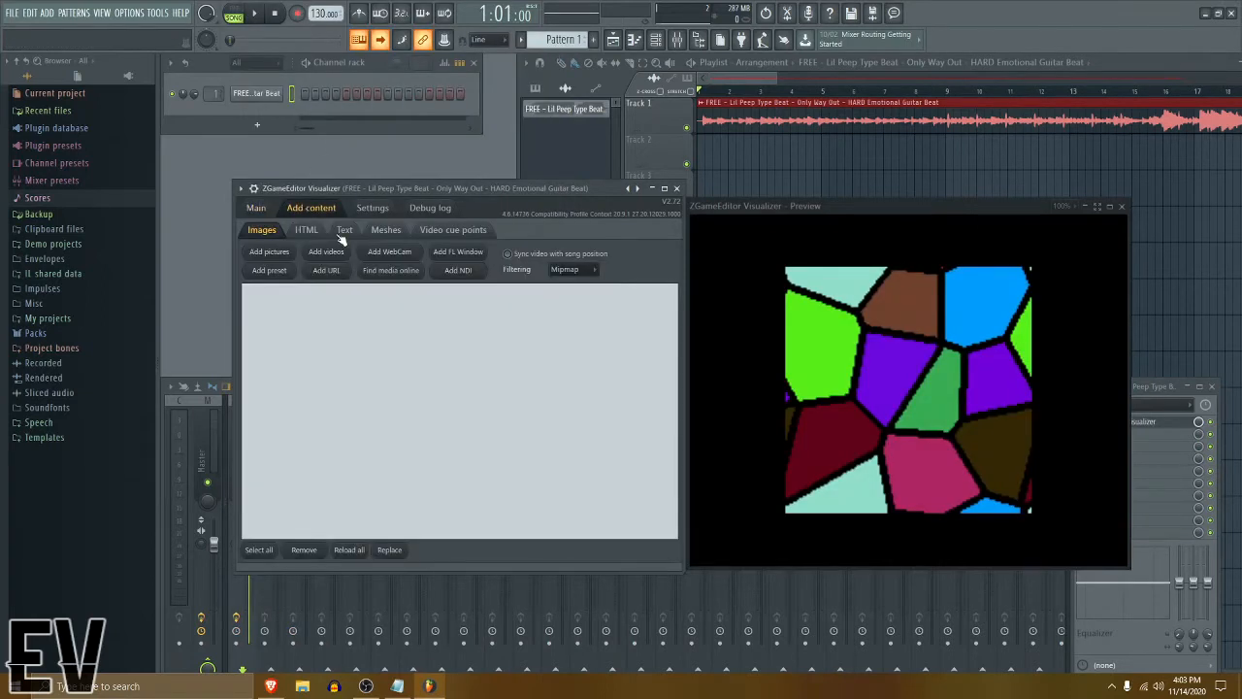
pyautogui.click(269, 253)
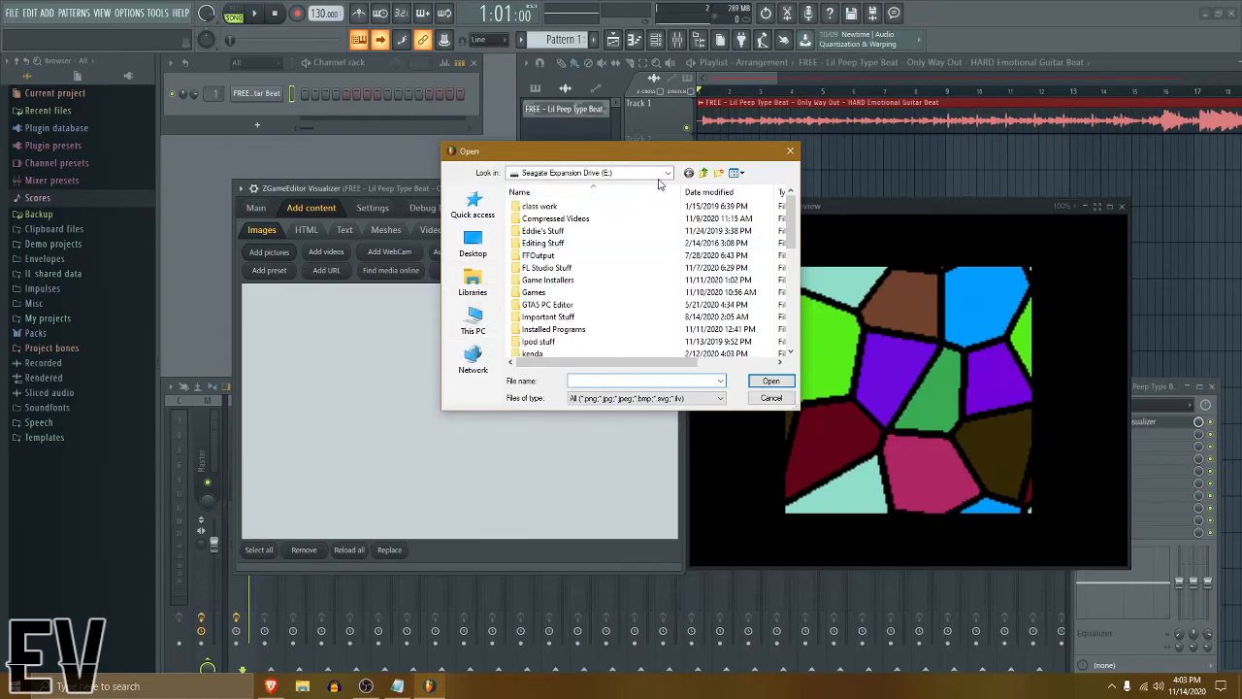
pyautogui.click(472, 281)
pyautogui.doubleClick(697, 238)
pyautogui.scroll(-3, 731, 290)
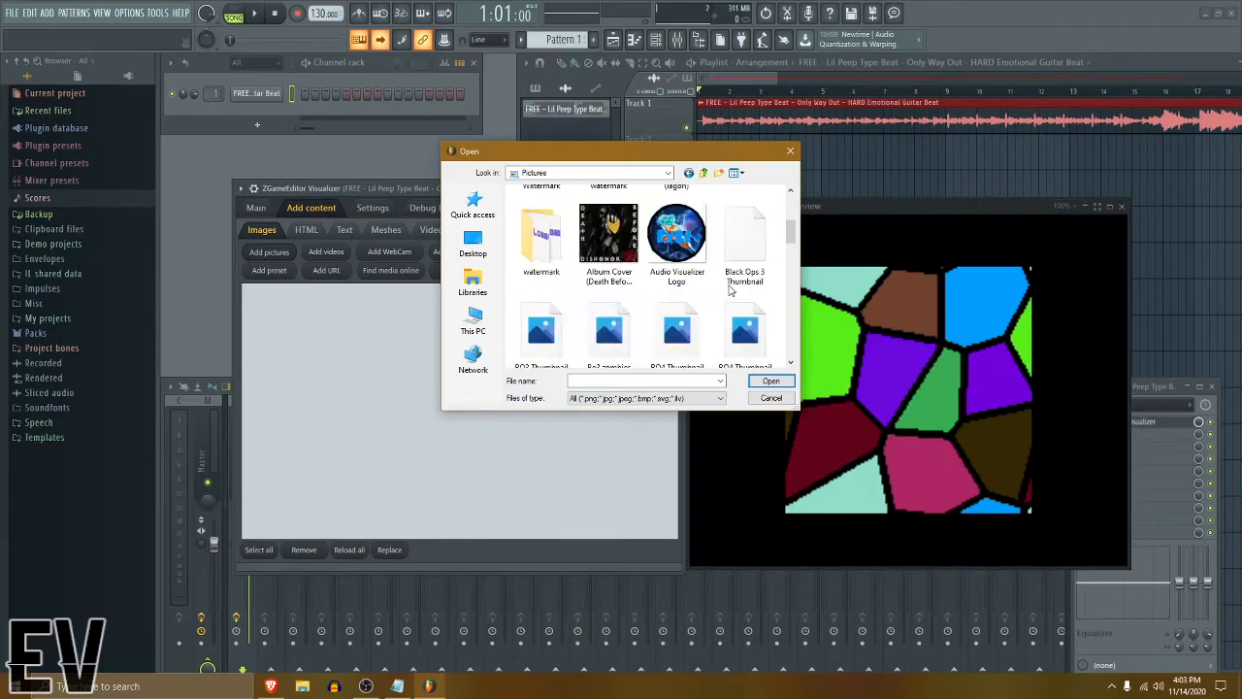
pyautogui.scroll(-3, 716, 295)
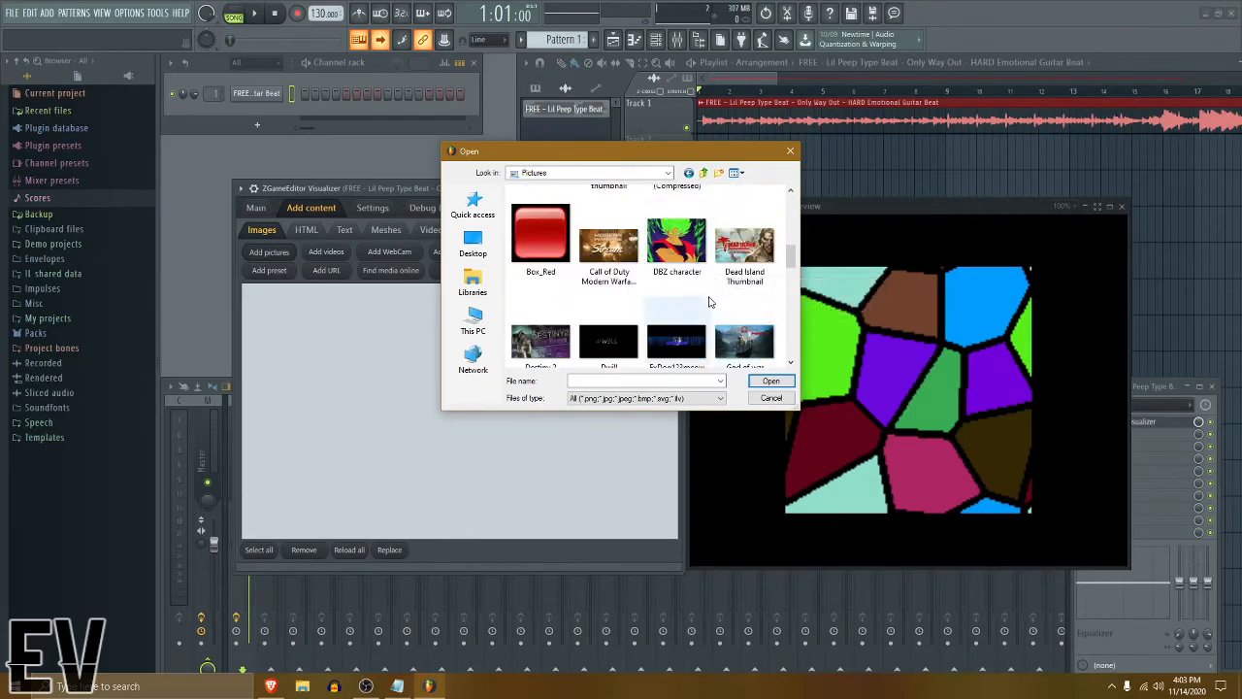
pyautogui.click(680, 254)
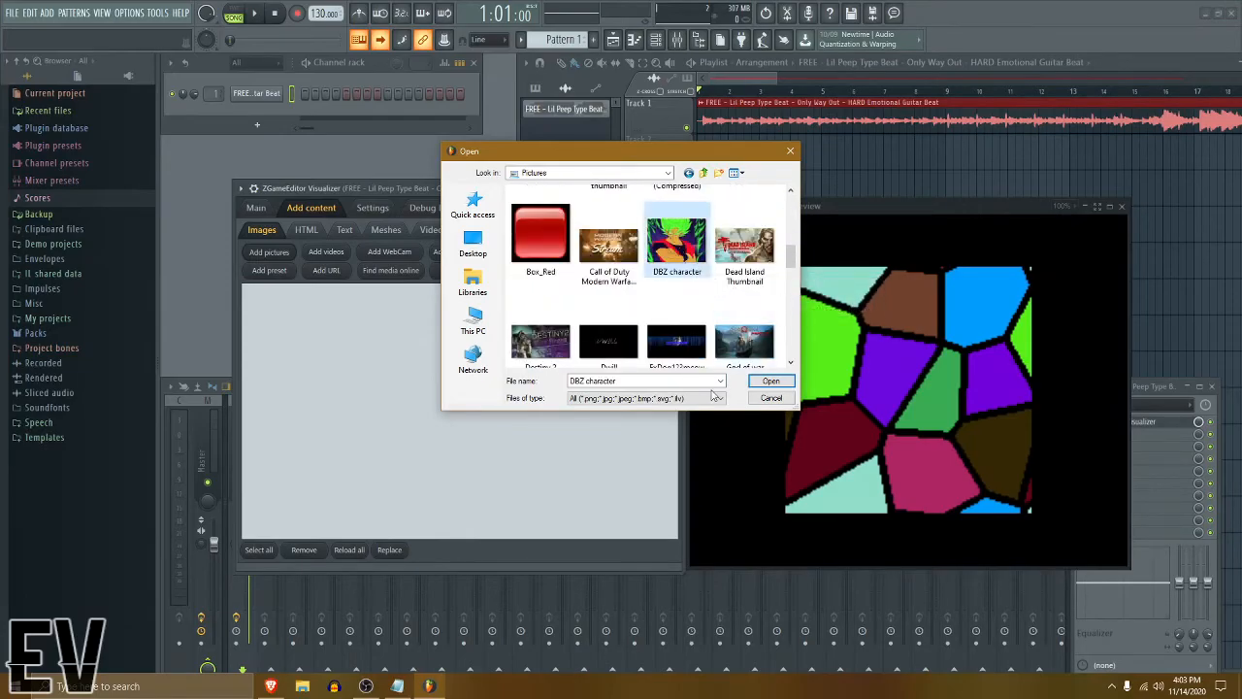
pyautogui.click(771, 381)
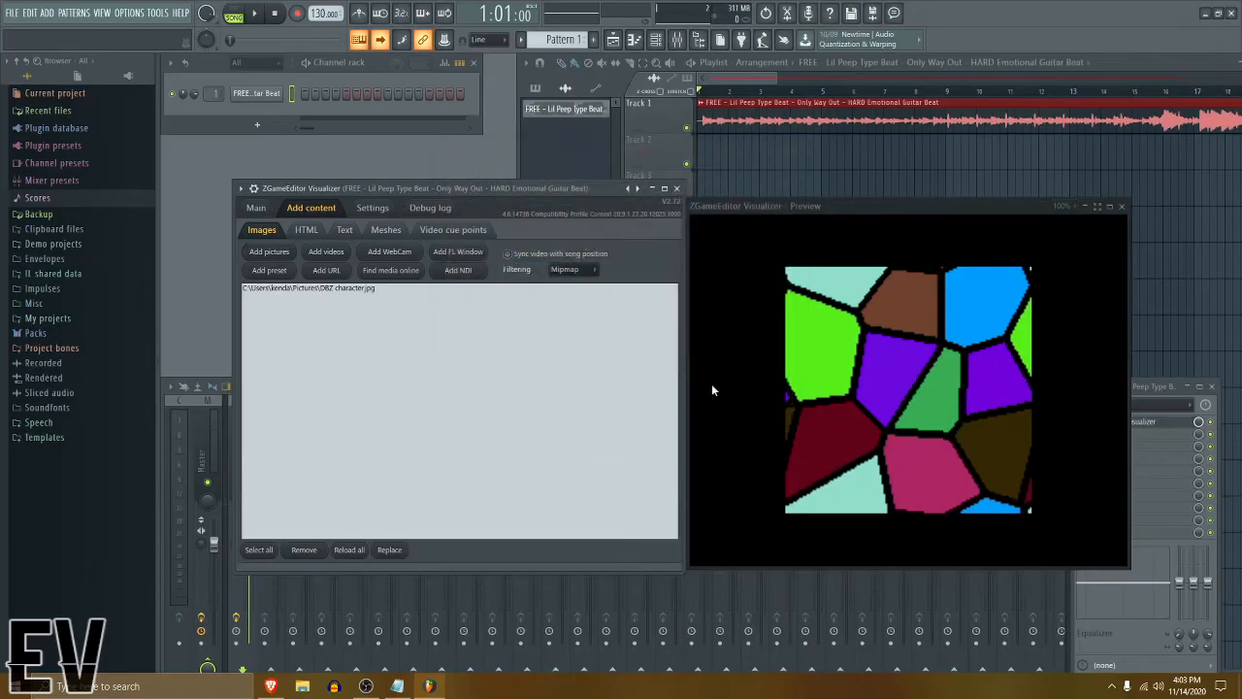
# Set layer A's image source to DBZ character.jpg
pyautogui.click(257, 208)
pyautogui.click(311, 284)
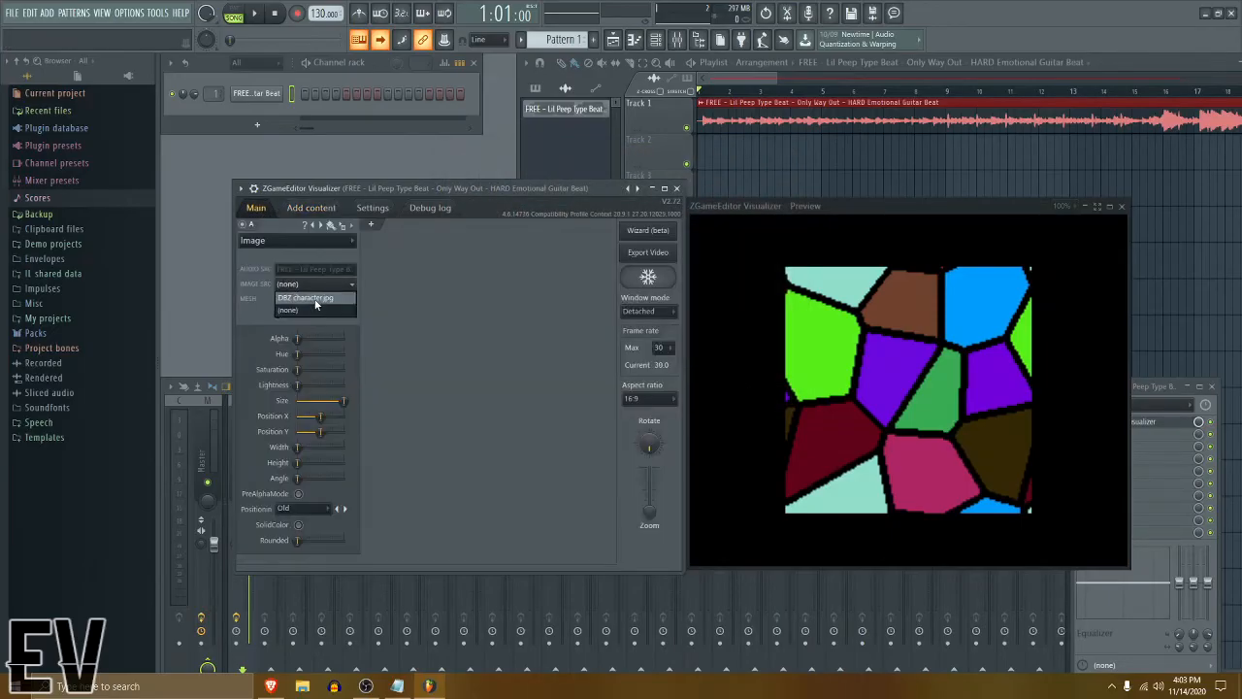
pyautogui.click(315, 301)
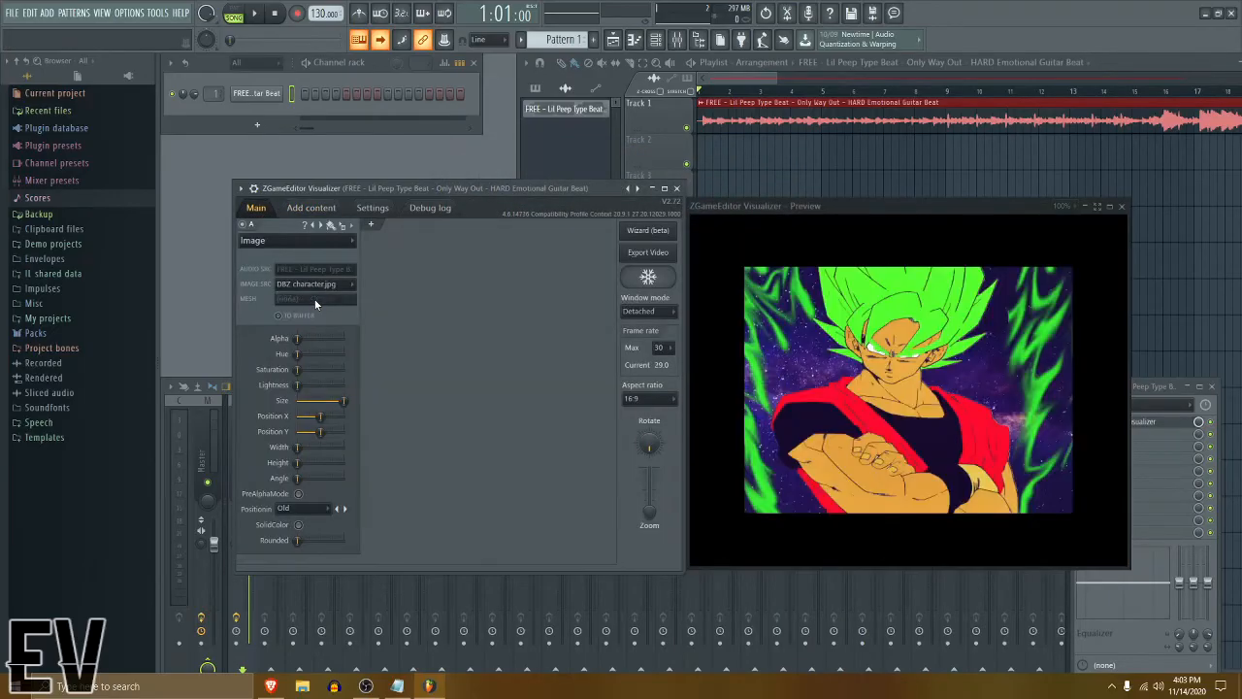
# Add a second layer to the visualizer and set its effect to Linear
pyautogui.click(375, 226)
pyautogui.click(409, 241)
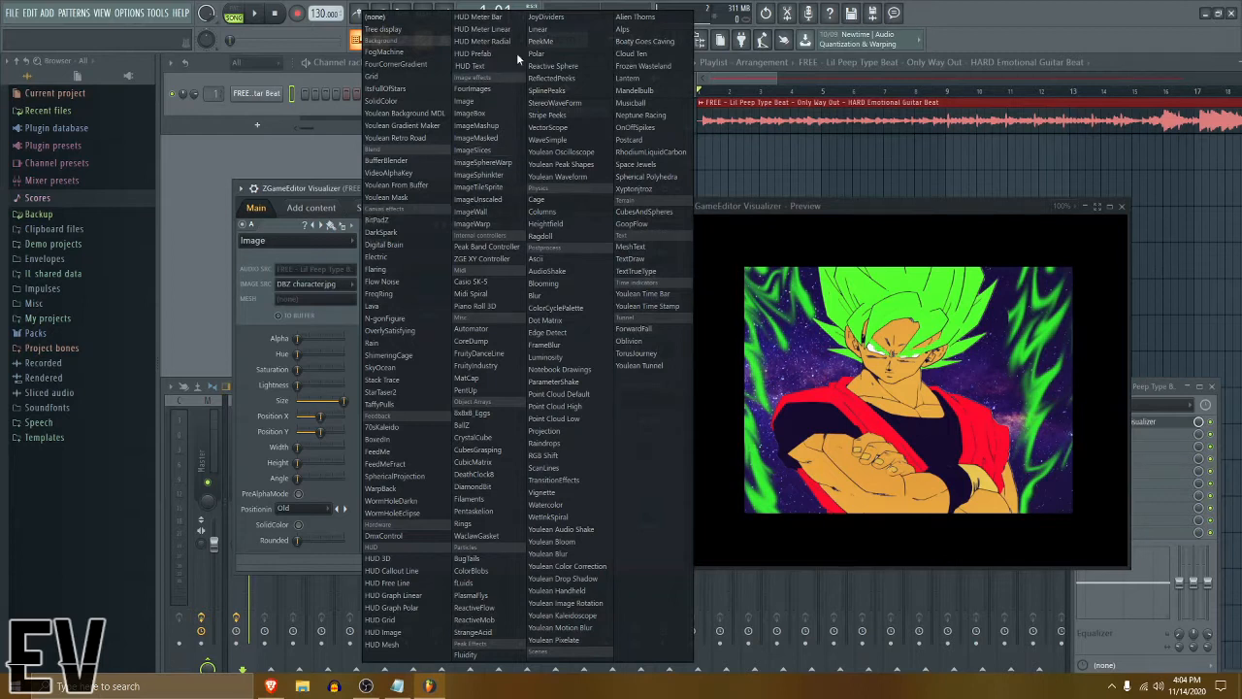
pyautogui.click(542, 29)
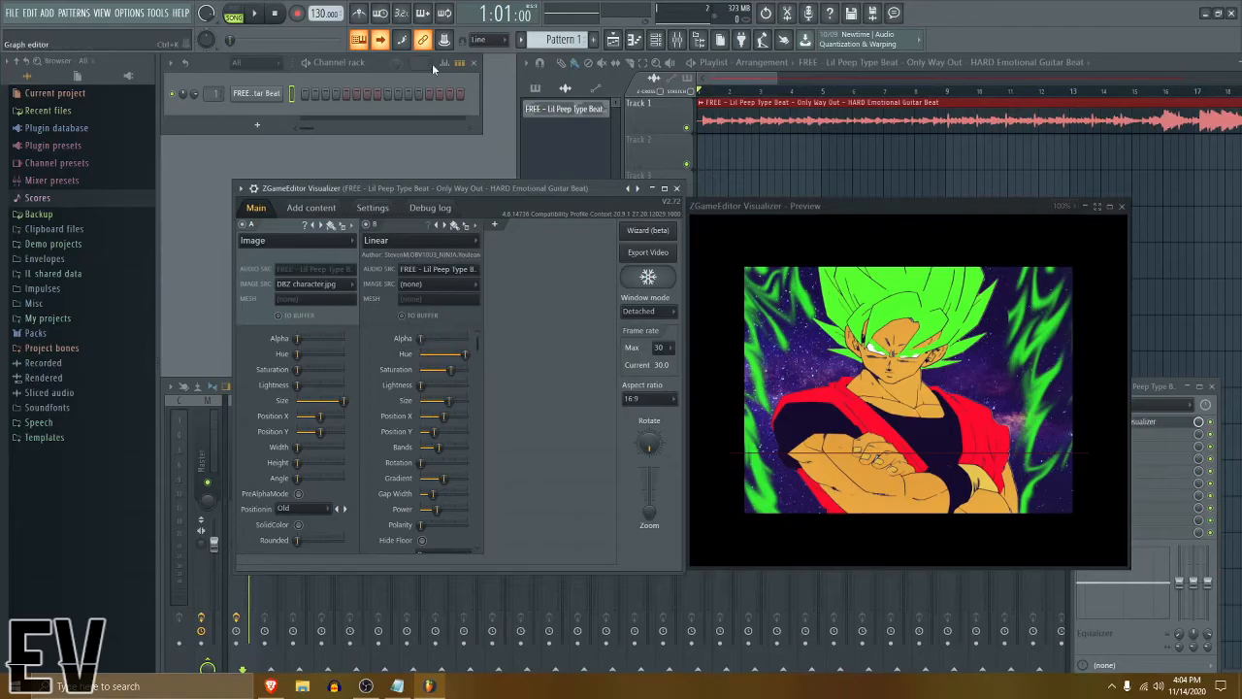
# Play the song, lower the Linear spectrum to the picture's bottom edge, and widen the background image to fill the preview
pyautogui.click(254, 14)
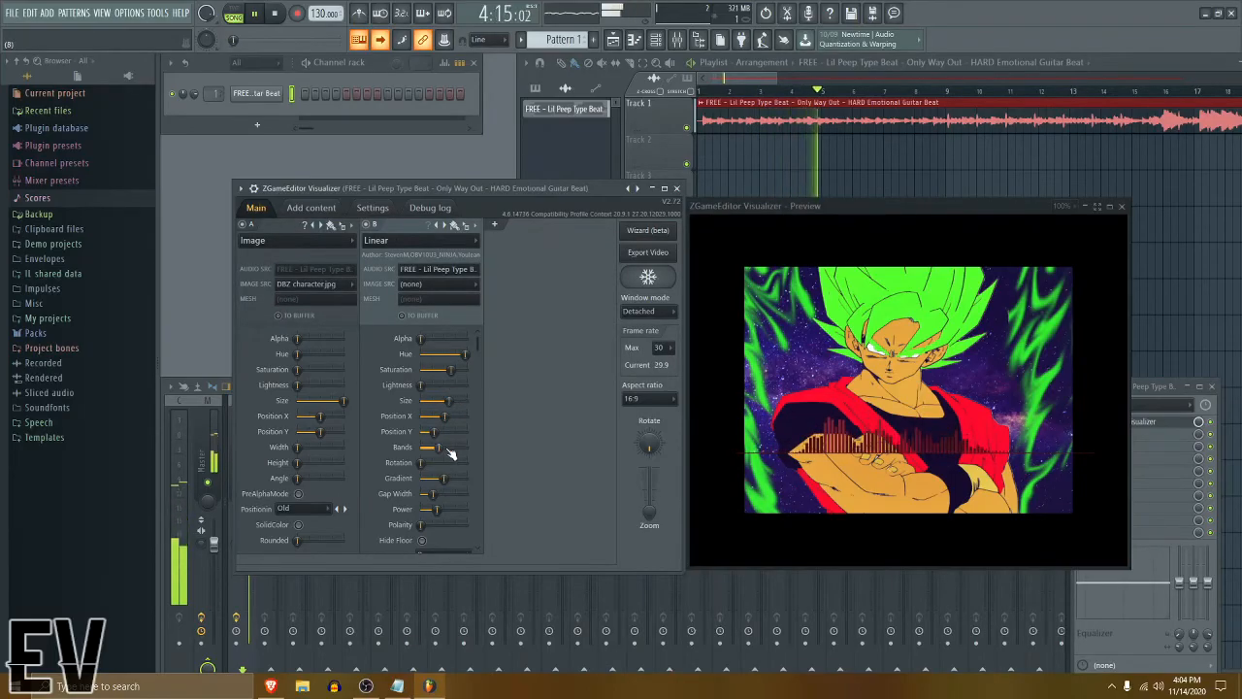
pyautogui.moveTo(449, 418); pyautogui.dragTo(425, 432)
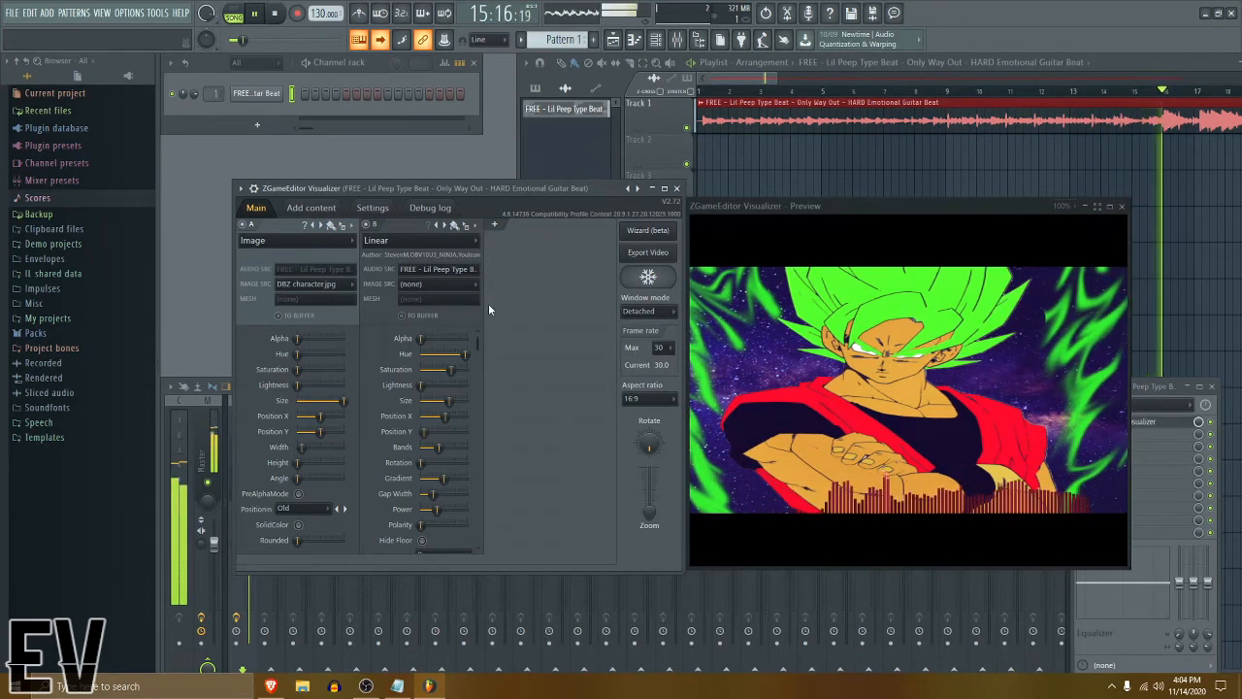
# Add a third layer with the Youlean Audio Shake effect, preview it with the music, and stop playback
pyautogui.click(495, 225)
pyautogui.click(480, 240)
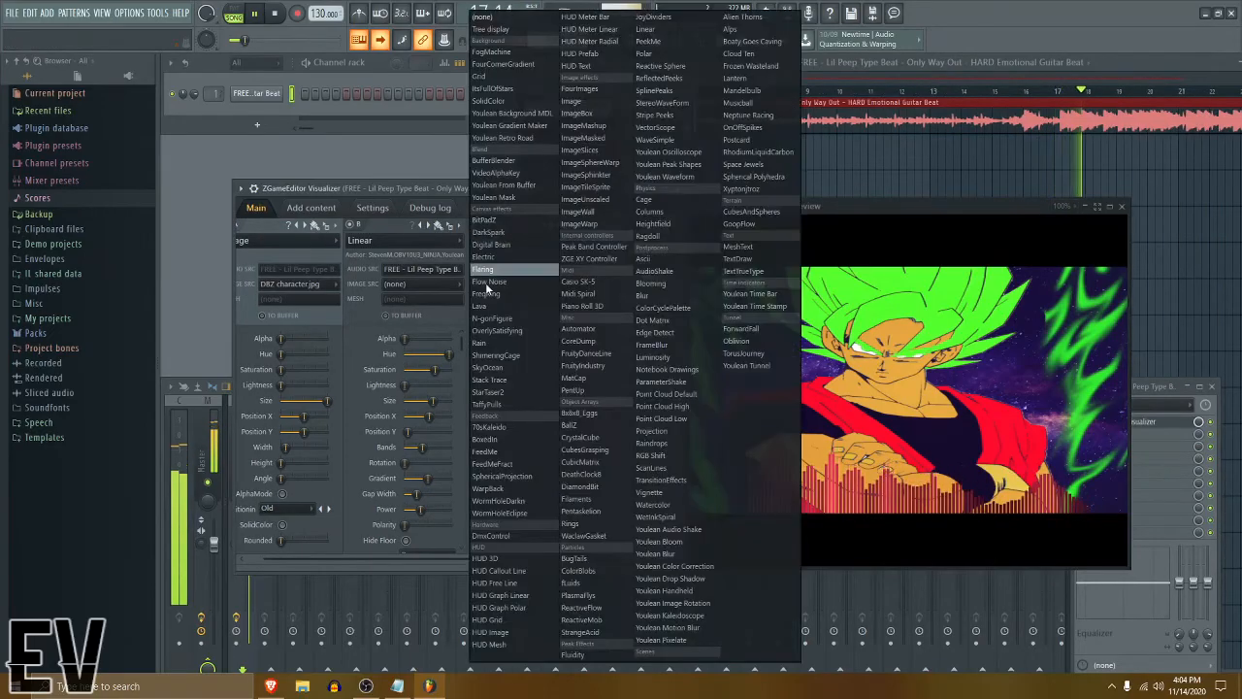
pyautogui.click(650, 527)
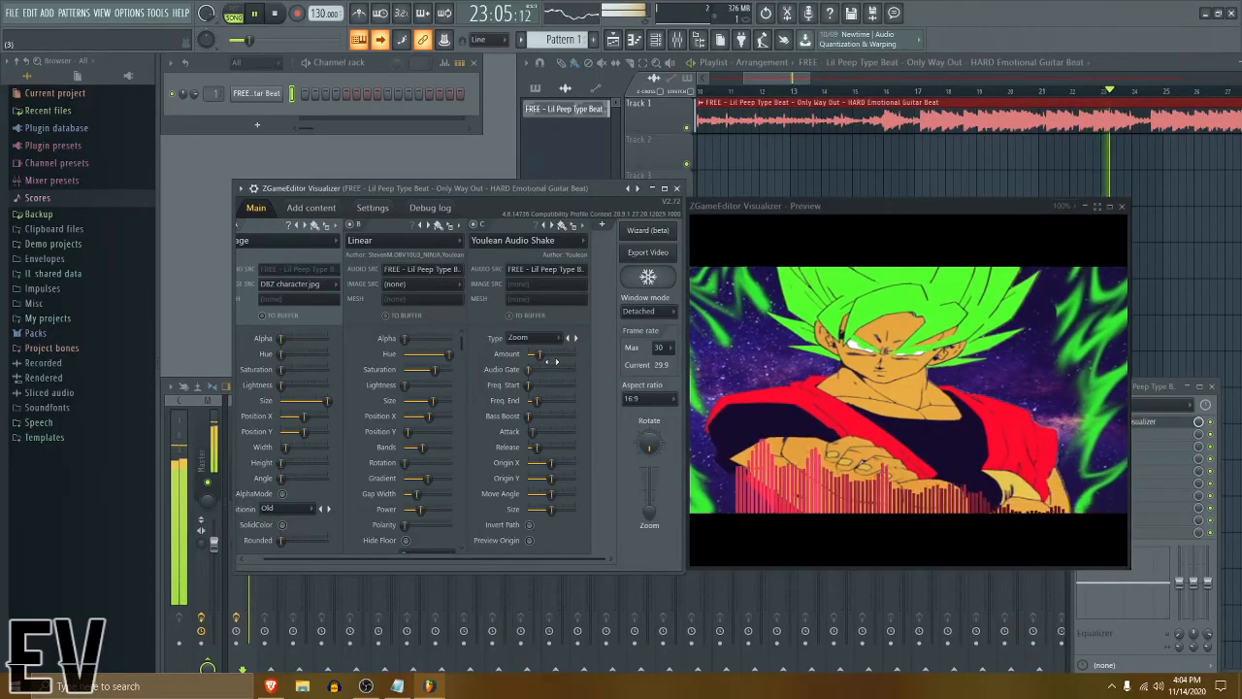
pyautogui.press('space')
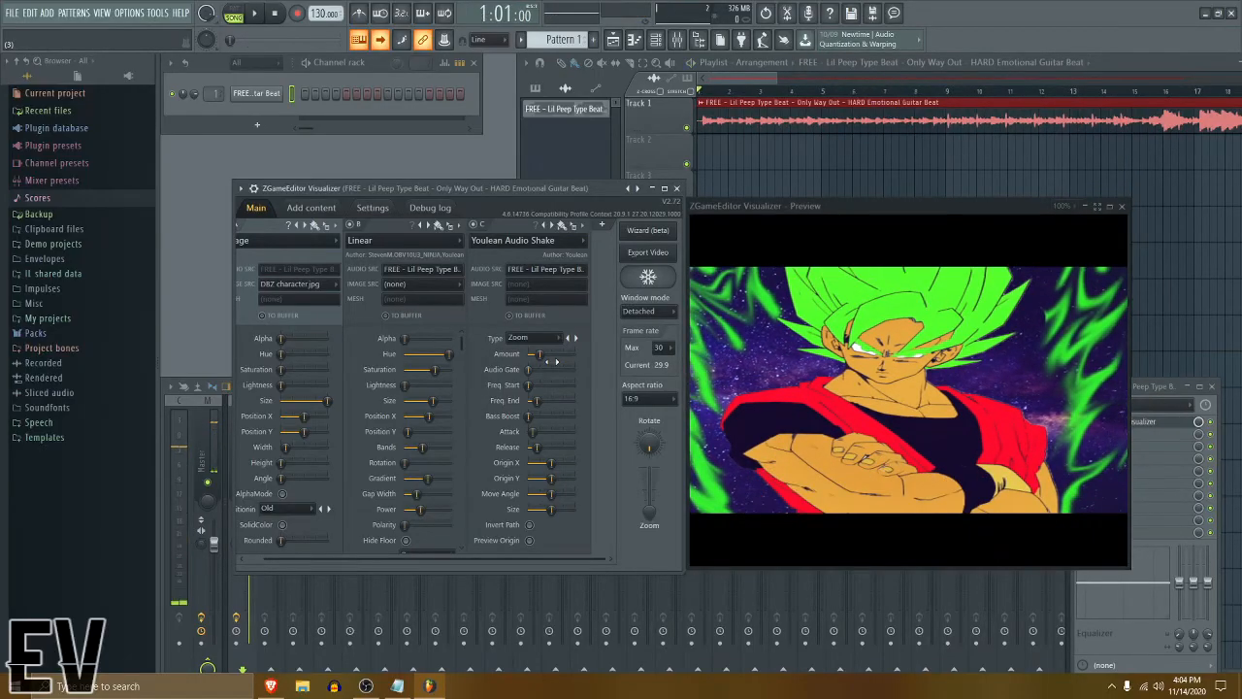
# Check the Notepad instructions and open the visualizer's video export settings in FL Studio
pyautogui.click(397, 686)
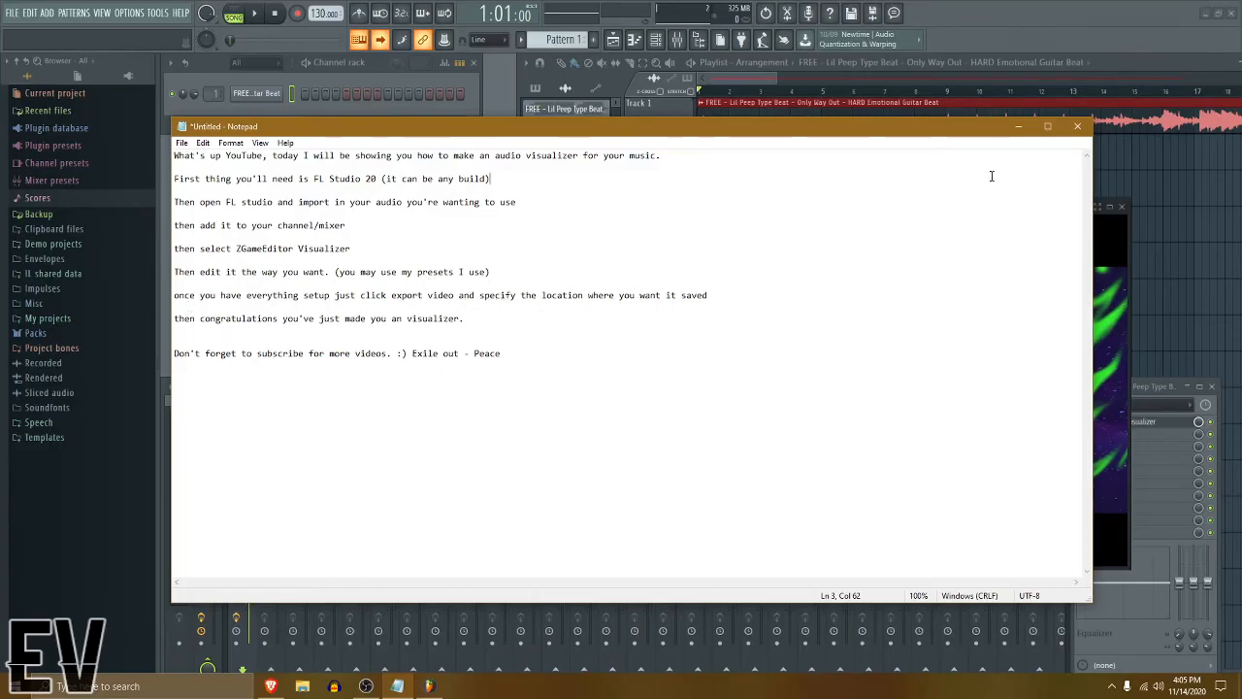
pyautogui.click(1020, 127)
pyautogui.click(667, 252)
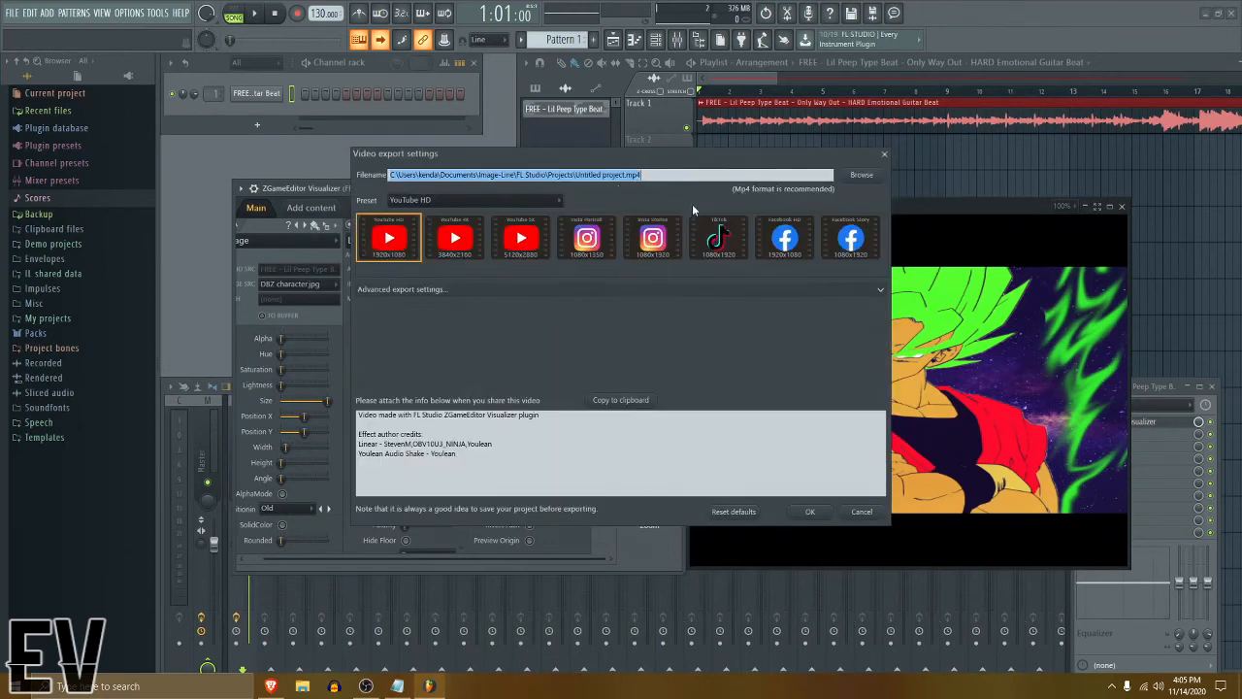
# Set the video's save location to Seagate Expansion Drive (E:), accept the export settings, and close the render dialog without starting
pyautogui.click(861, 176)
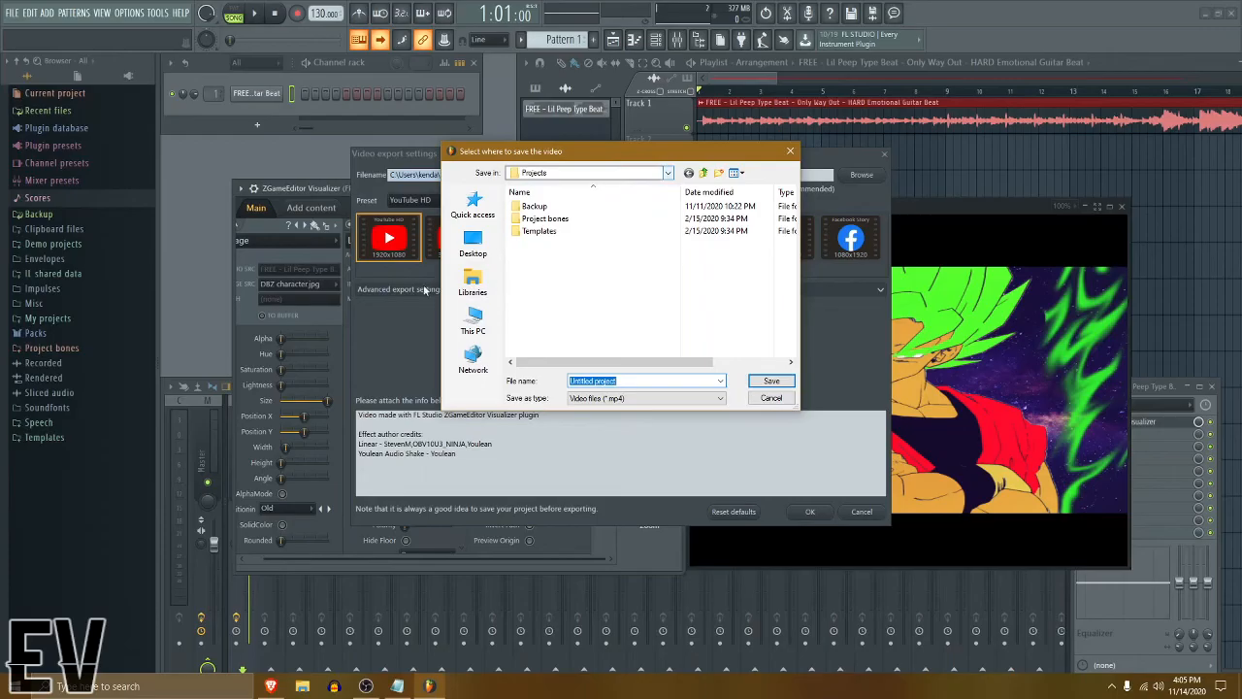
pyautogui.click(668, 173)
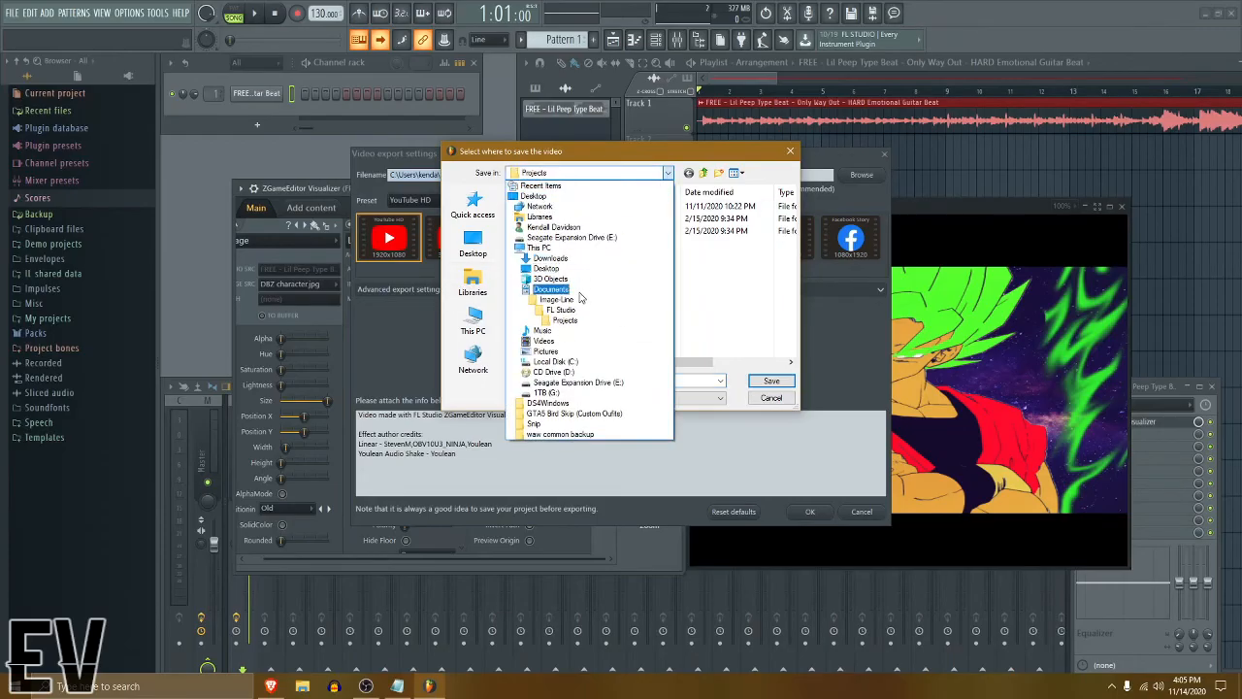
pyautogui.click(574, 237)
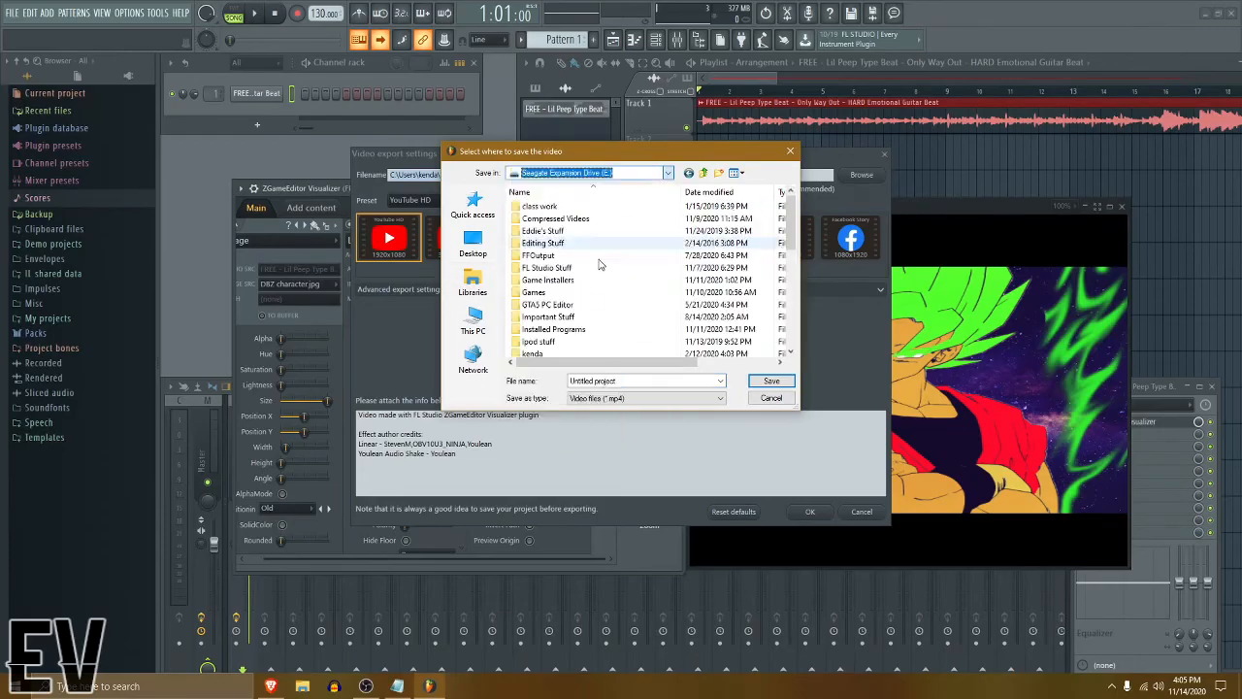
pyautogui.click(770, 380)
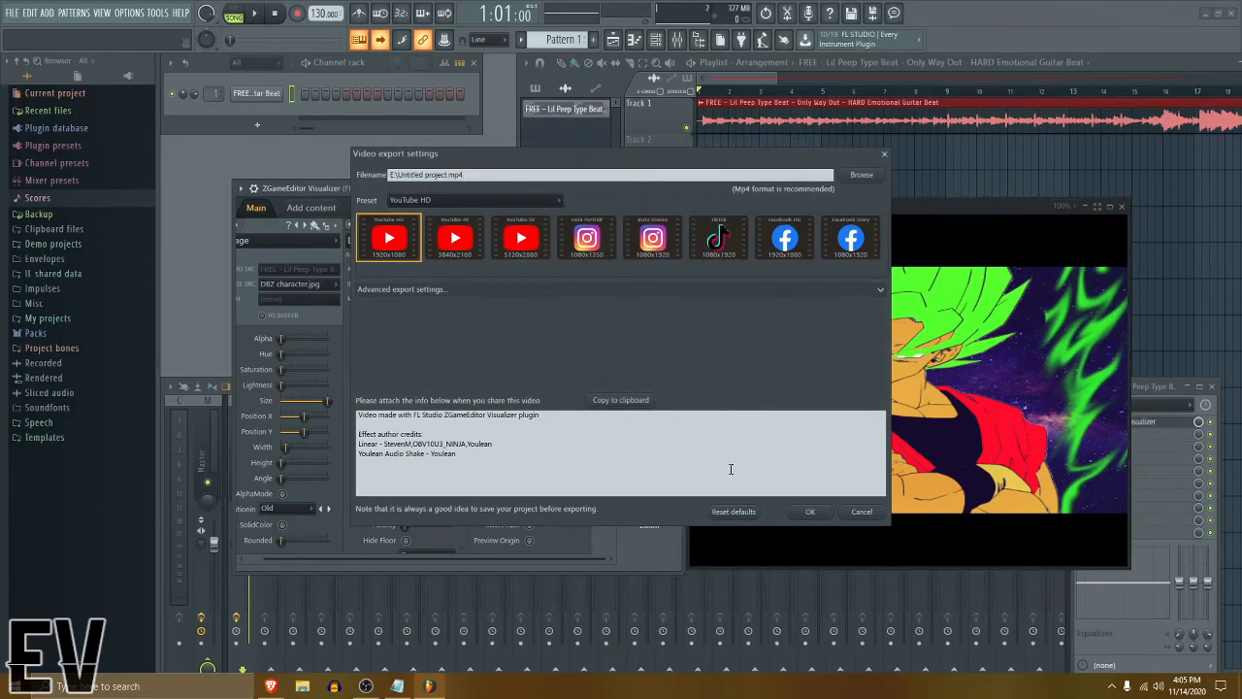
pyautogui.click(812, 512)
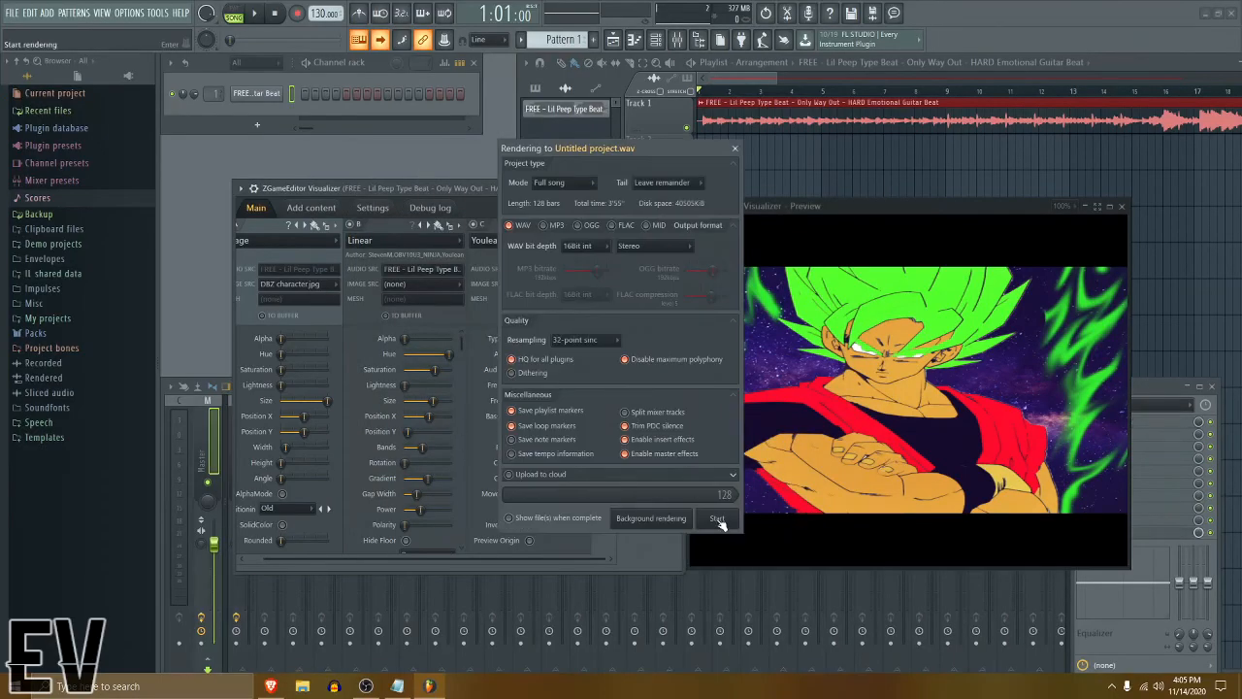
pyautogui.click(734, 149)
# Review the export instructions and closing line in the Notepad notes, and minimize them
pyautogui.moveTo(402, 689)
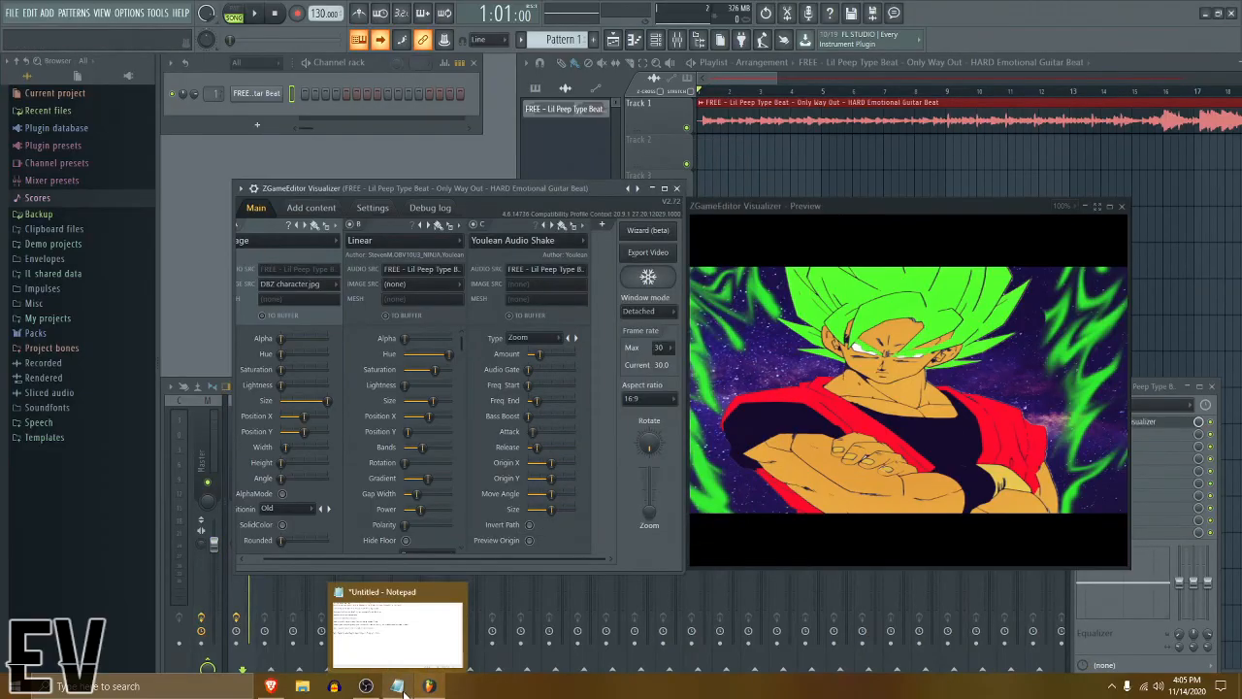
pyautogui.click(398, 689)
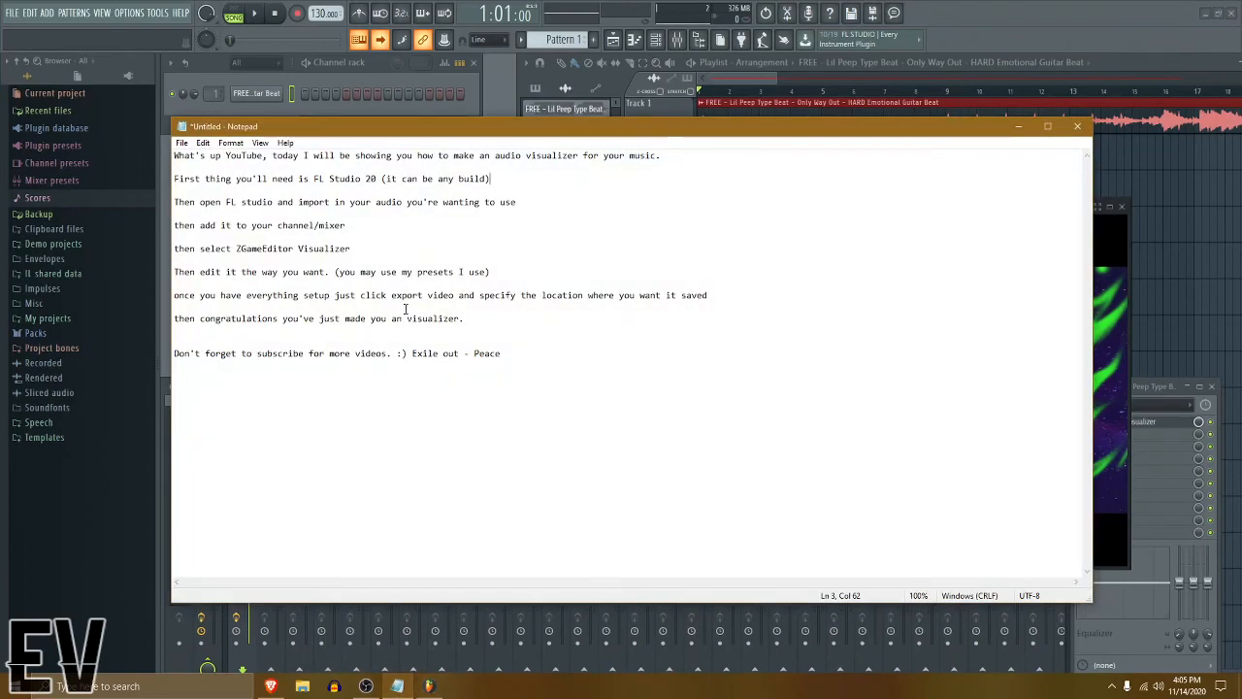
pyautogui.moveTo(173, 355); pyautogui.dragTo(522, 355)
pyautogui.click(522, 356)
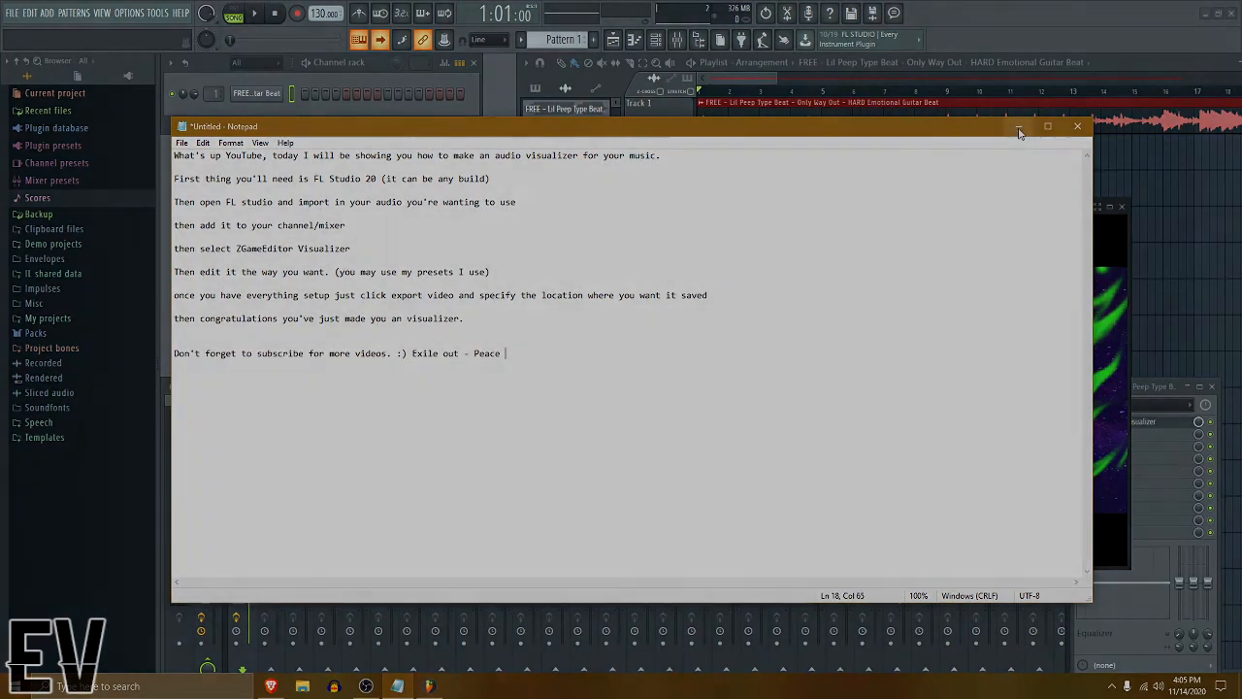
pyautogui.click(1019, 127)
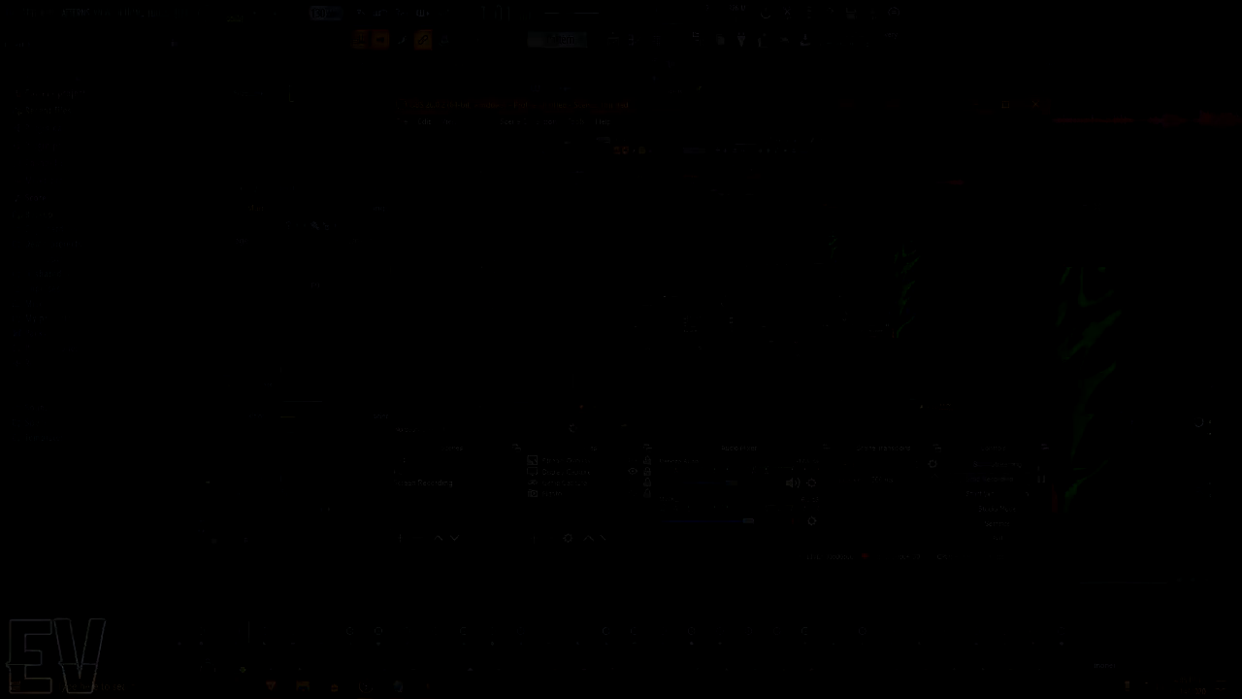